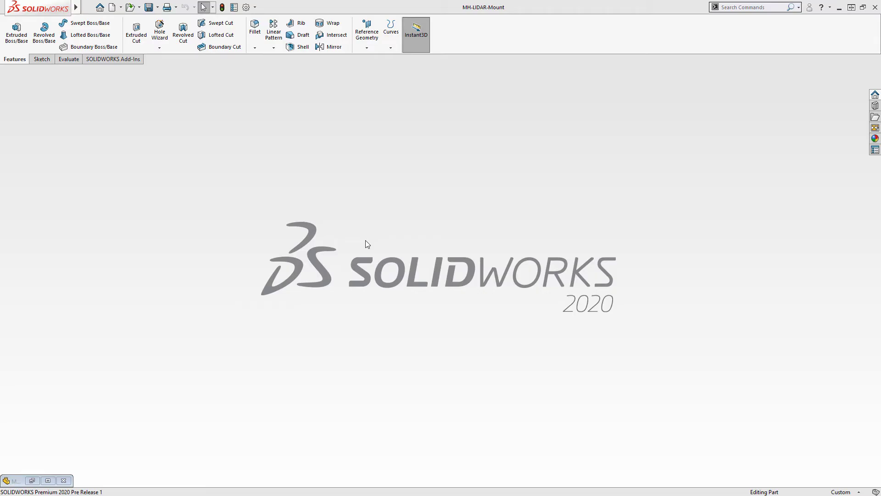
Create a new drawing from the CUSTOM TEMPLATE template
click(111, 7)
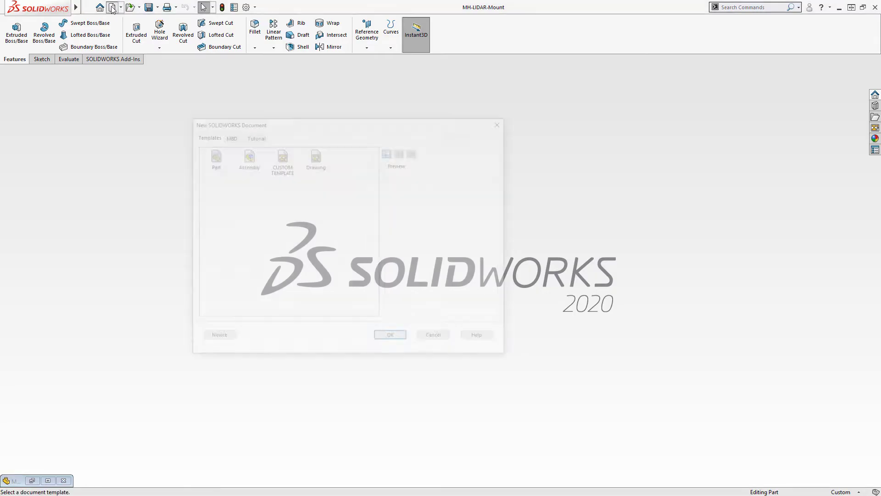
click(283, 159)
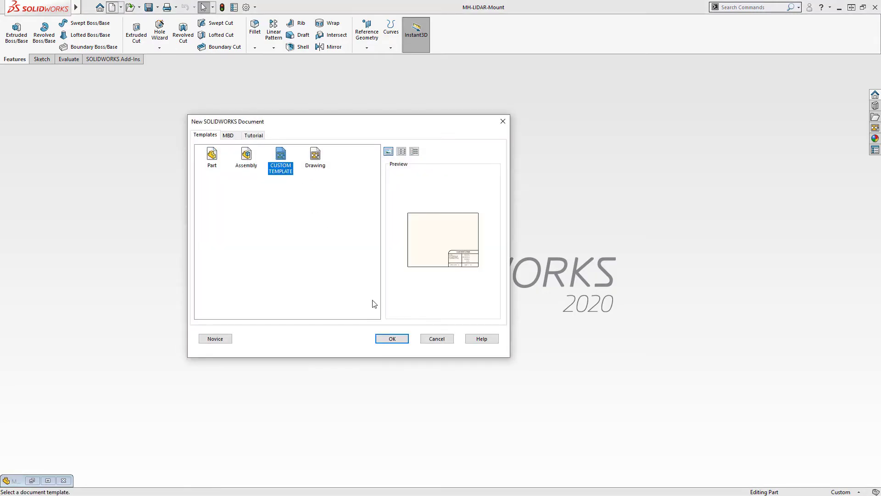
click(397, 337)
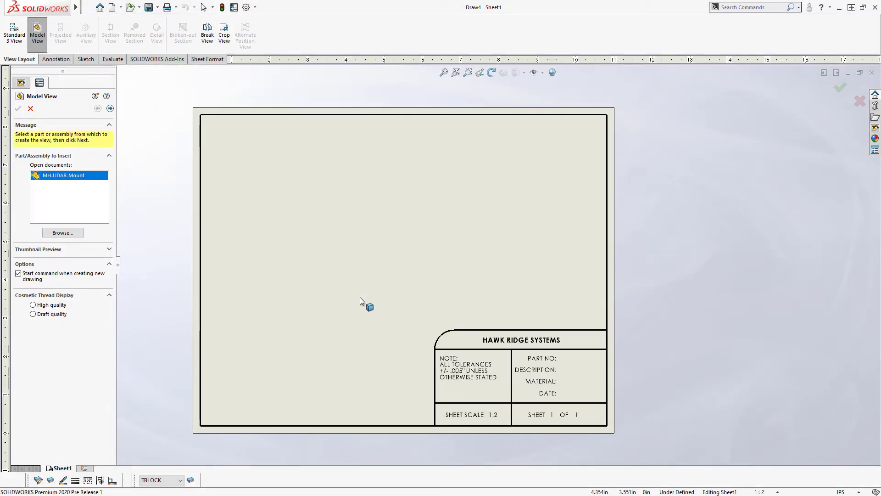
Place a front view of MH-LIDAR-Mount with projected side and isometric views, and delete the front view's tapped hole notes
click(110, 109)
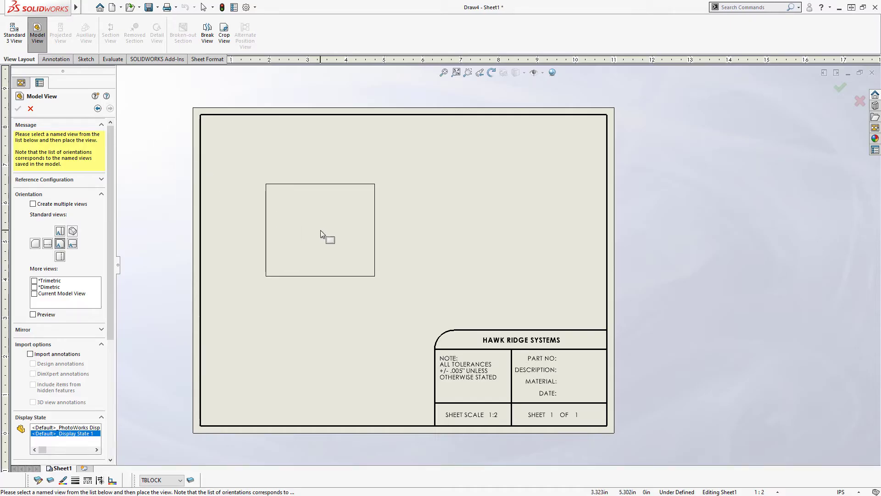
click(320, 230)
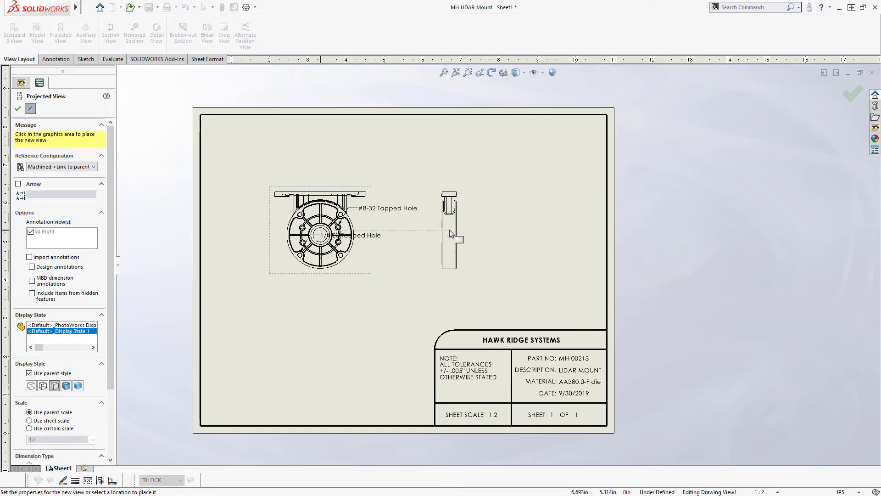
click(450, 230)
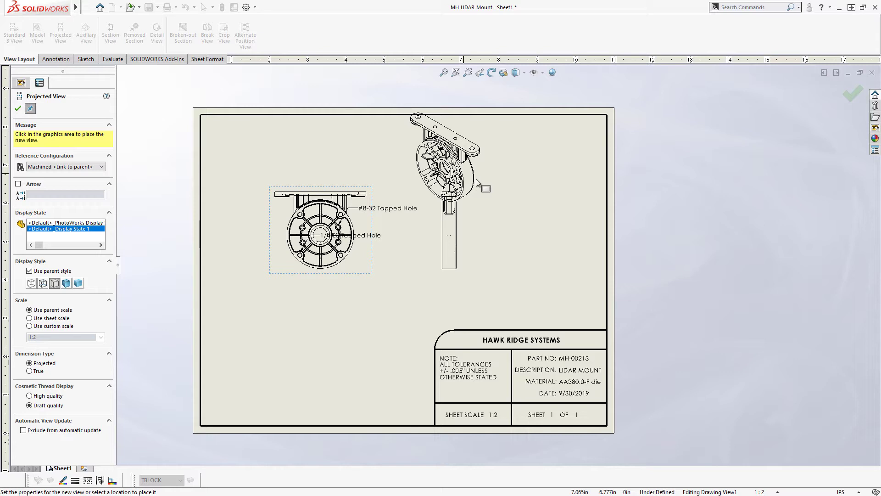
click(567, 193)
key(Escape)
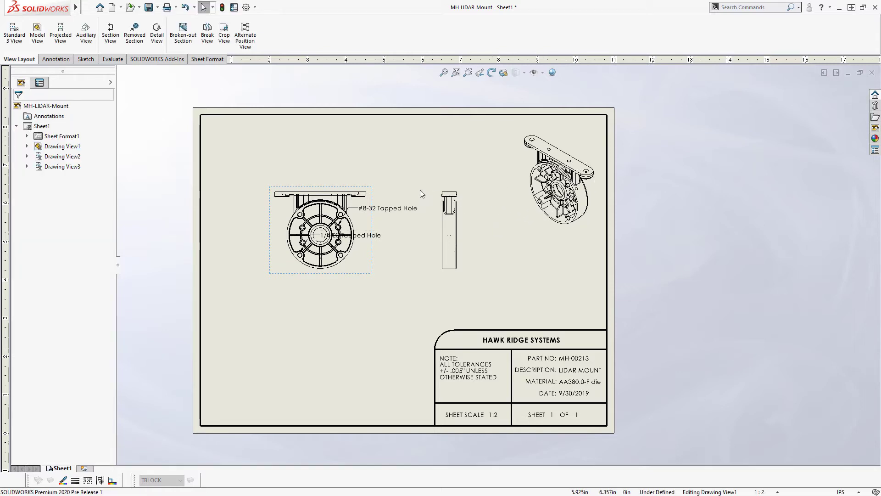
drag(415, 194, 338, 244)
key(Delete)
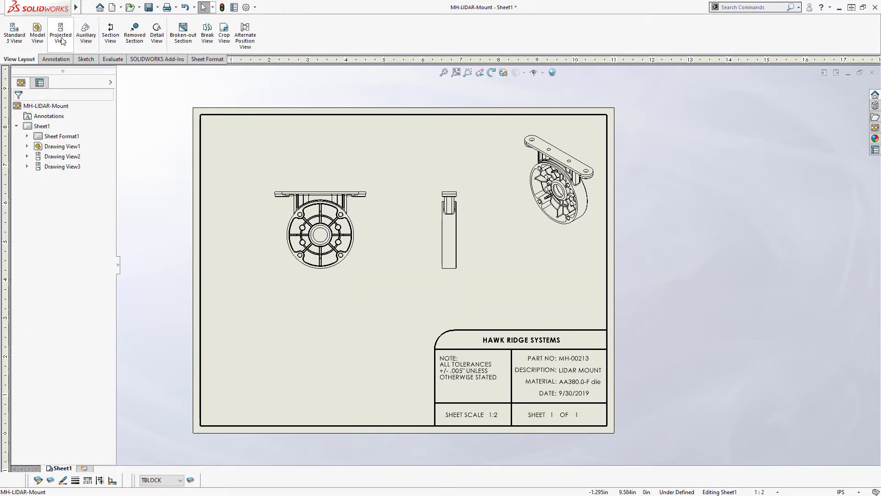
Dimension the mounting plate's overall length and the round housing's outer diameter in the front view
right_drag(230, 201, 254, 151)
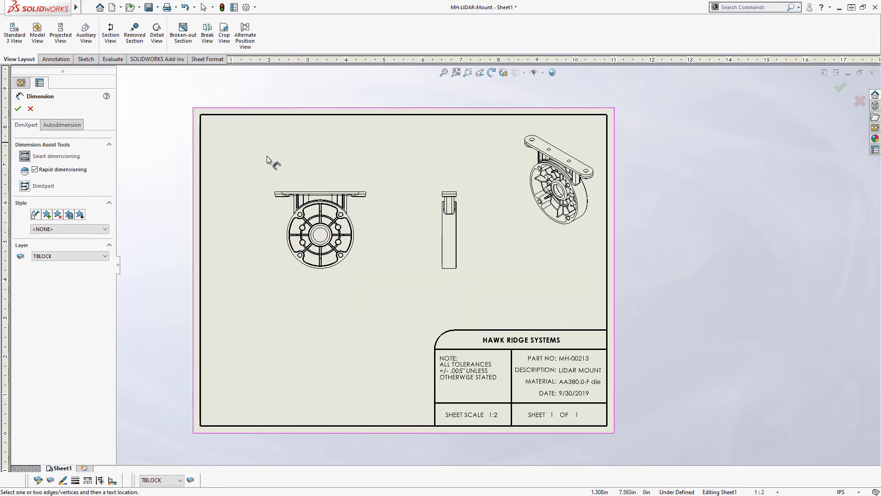
click(300, 194)
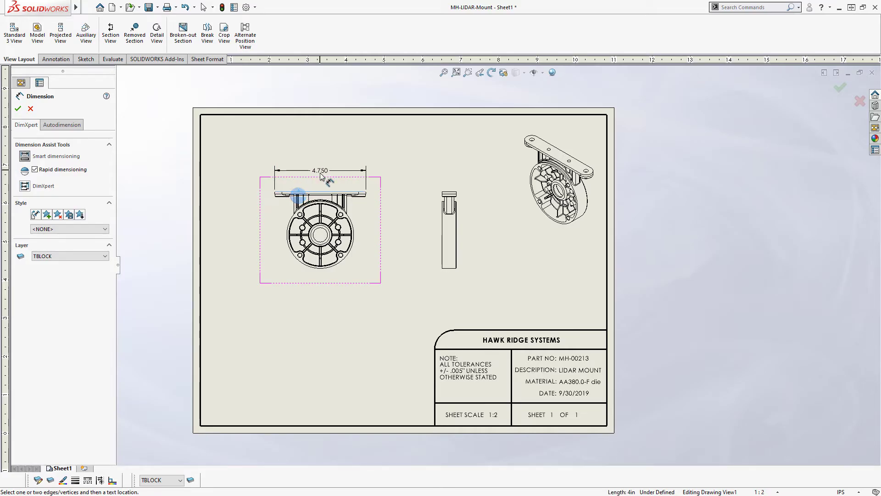
click(322, 178)
click(352, 234)
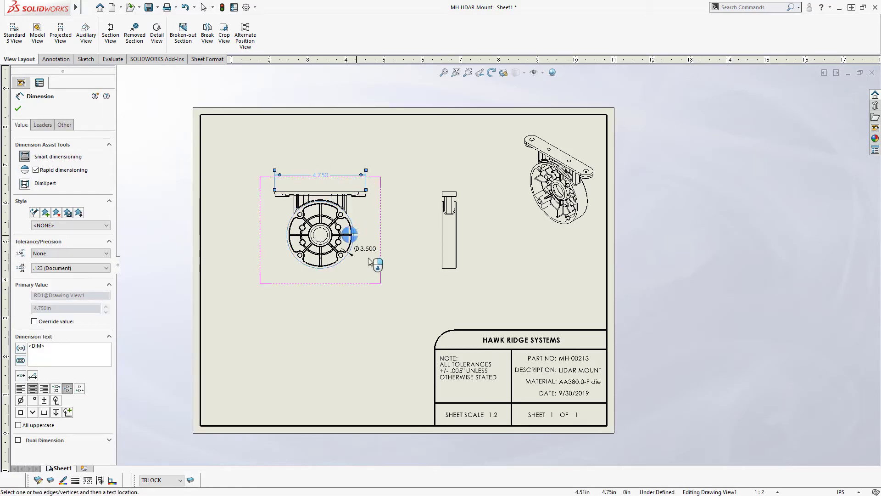
click(376, 285)
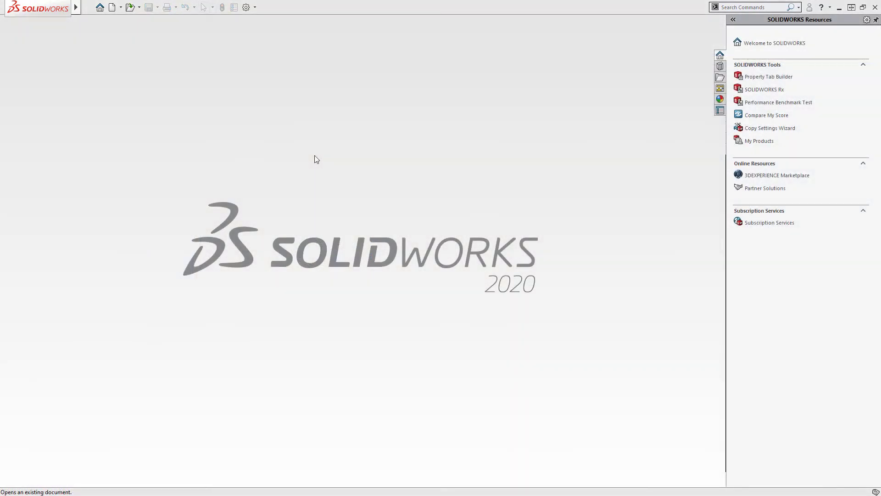
Create a new drawing document from the standard Drawing template
click(113, 8)
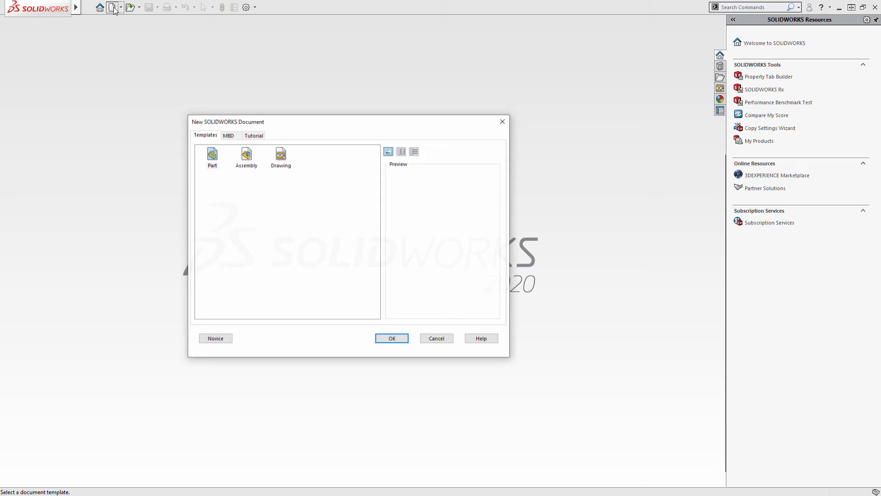
click(281, 157)
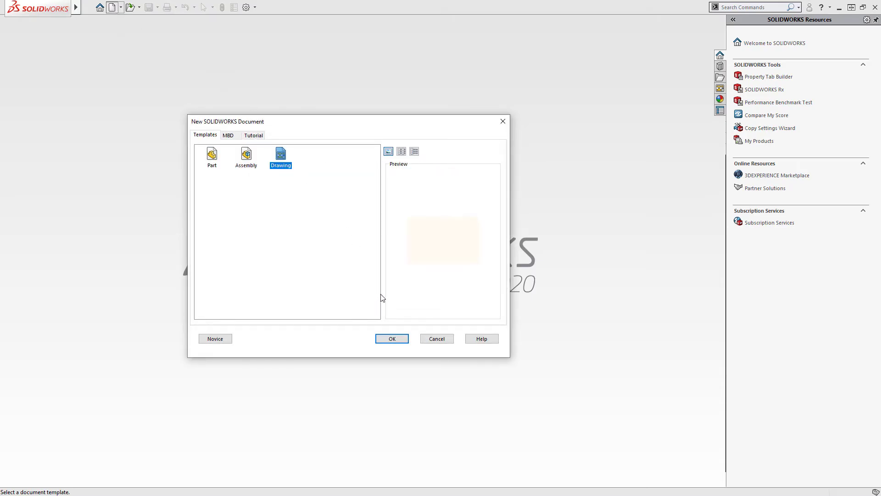
click(392, 339)
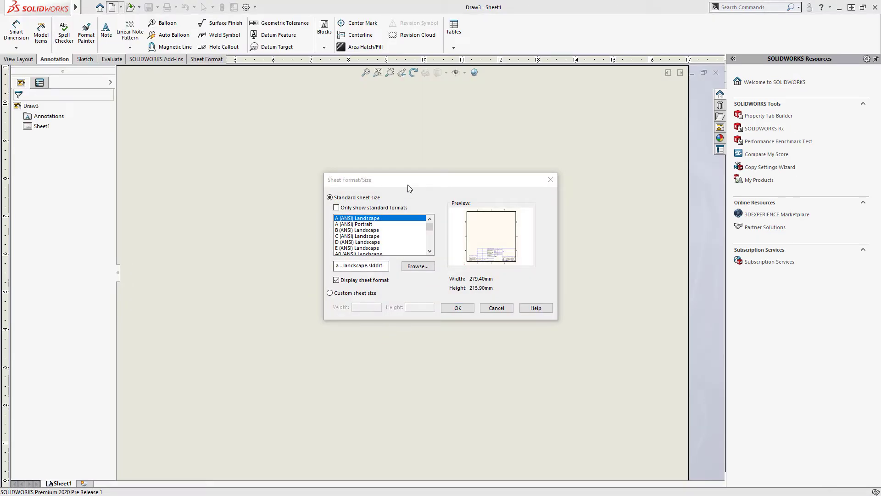
Compare the standard sheet sizes, and apply A (ANSI) Landscape with the sheet format display turned off
drag(408, 186, 328, 184)
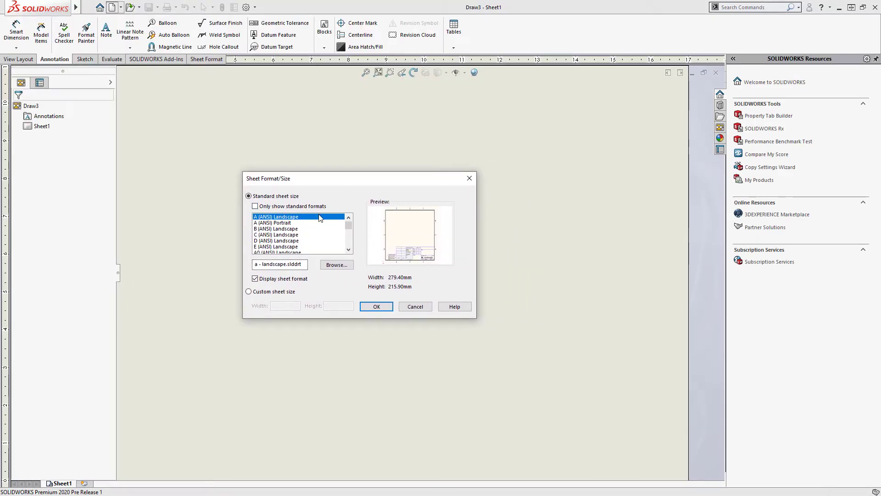
click(305, 223)
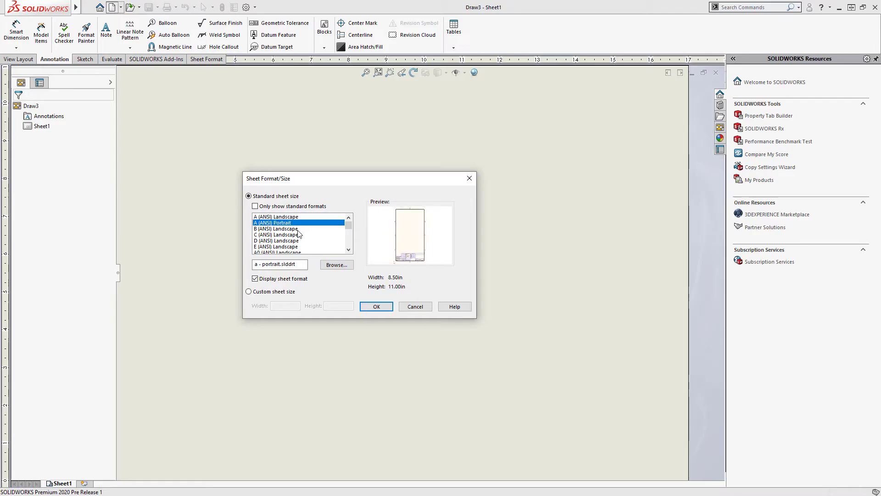
click(299, 228)
click(300, 236)
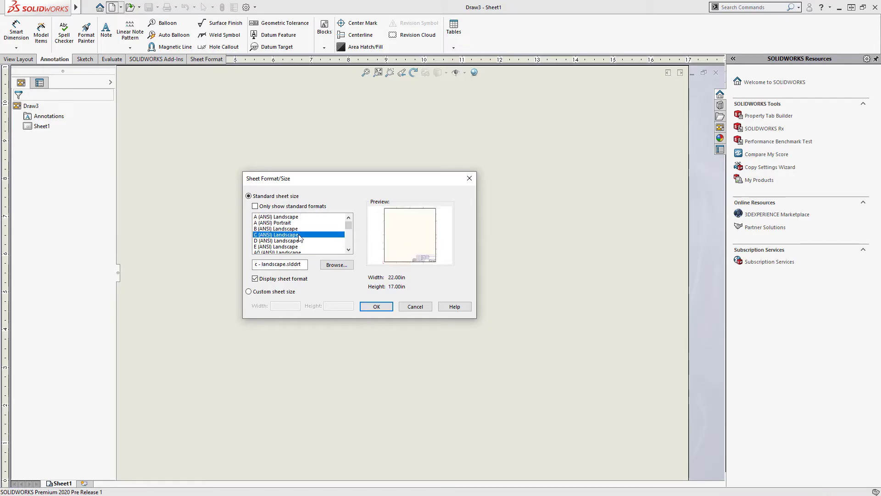
click(296, 241)
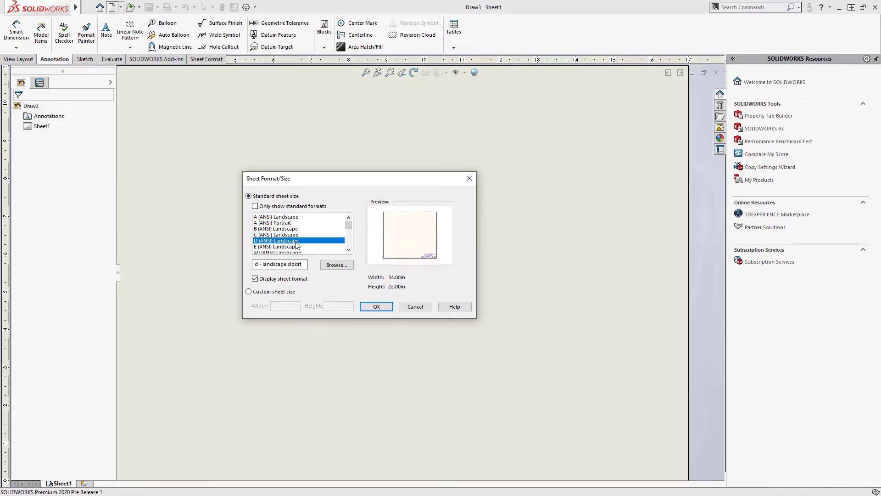
click(302, 219)
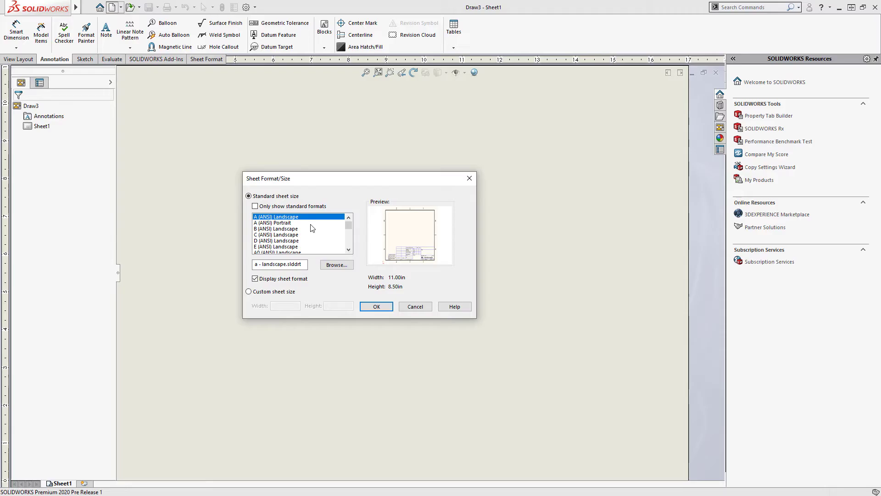
click(261, 282)
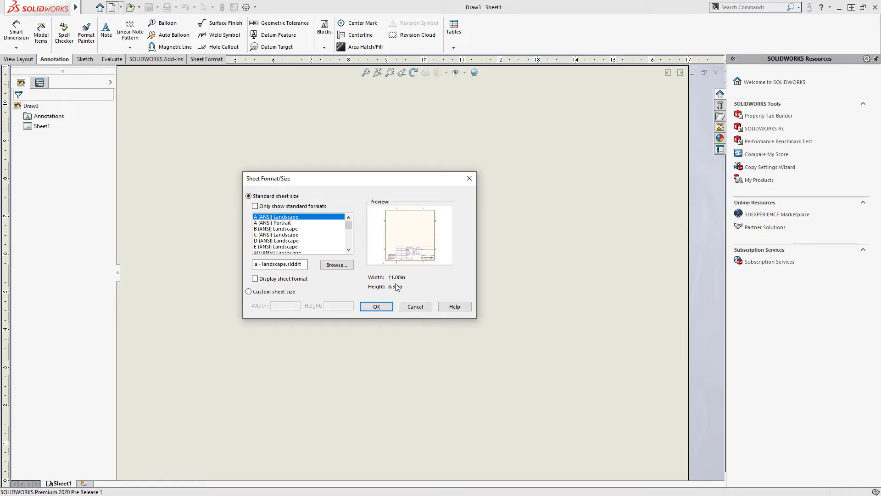
click(377, 304)
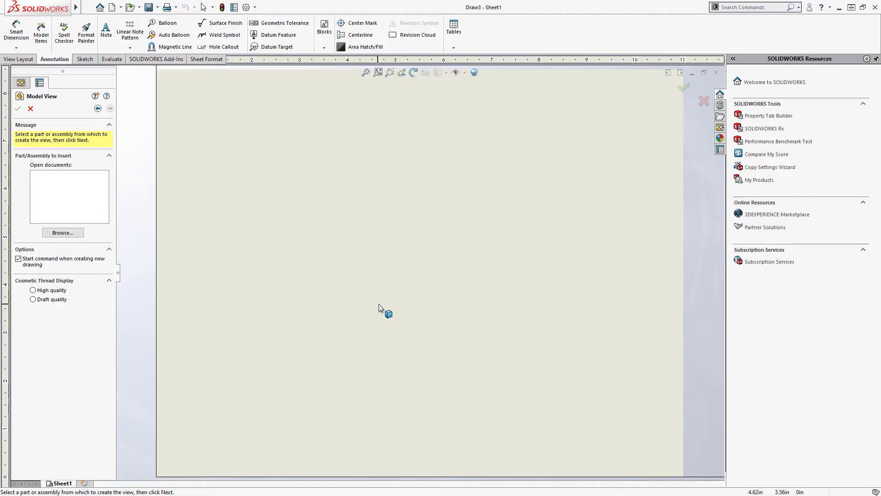
Dismiss the Model View command and open the blank sheet's format for editing
scroll(454, 288, up, 4)
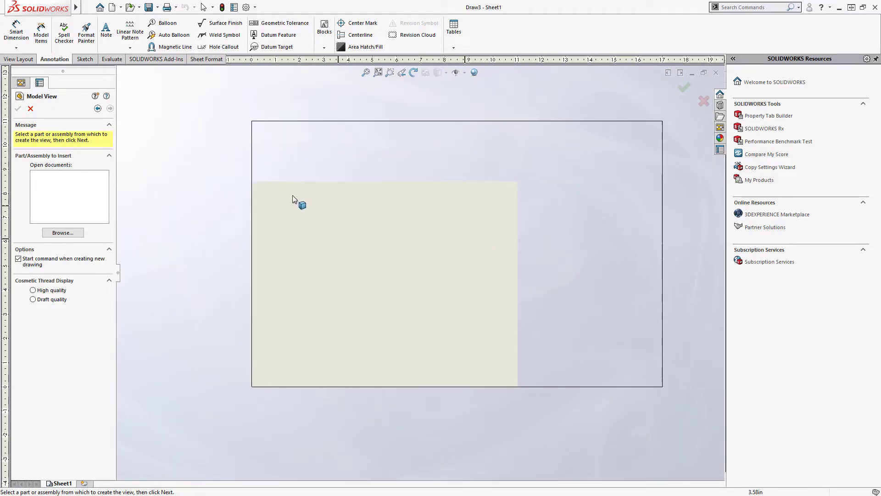
click(31, 109)
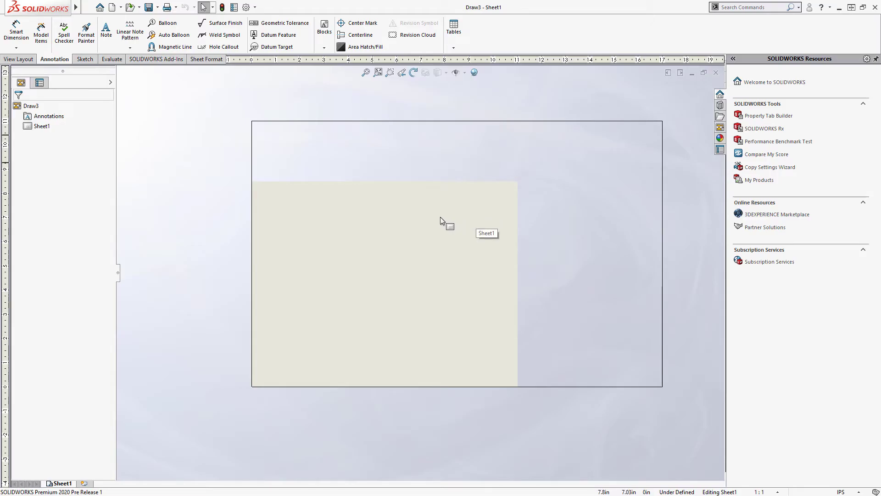
right_click(355, 213)
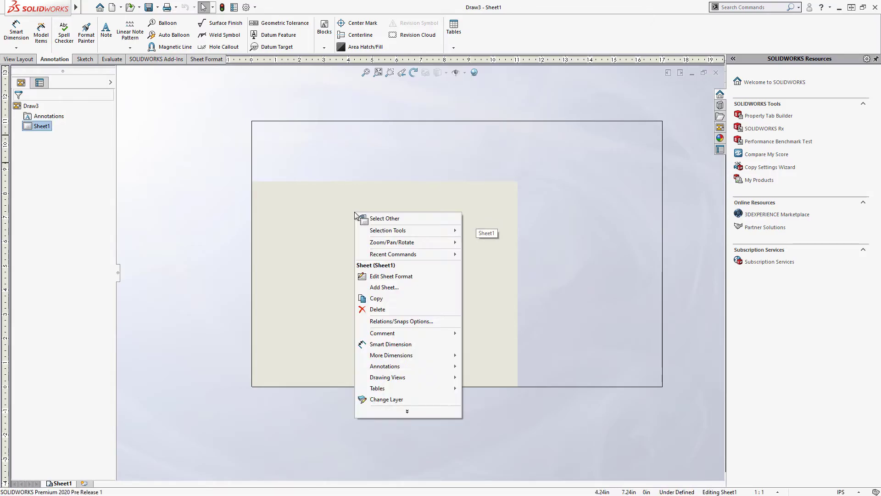
click(401, 277)
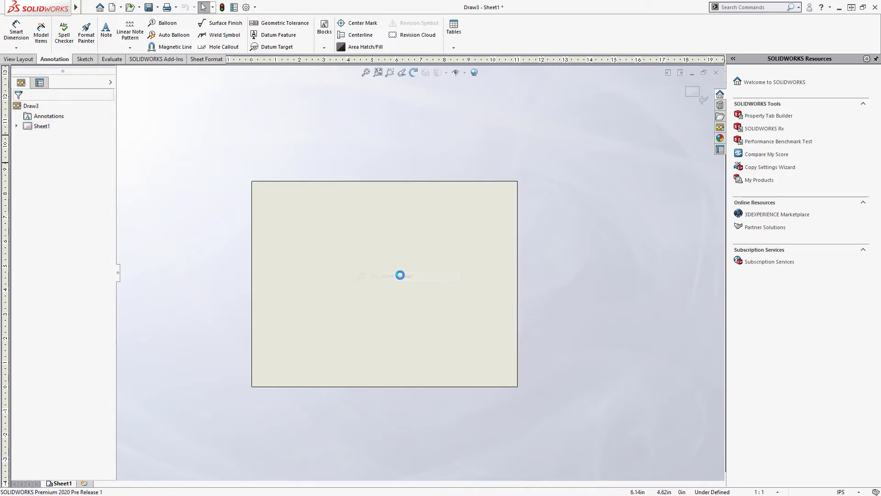
scroll(397, 288, down, 2)
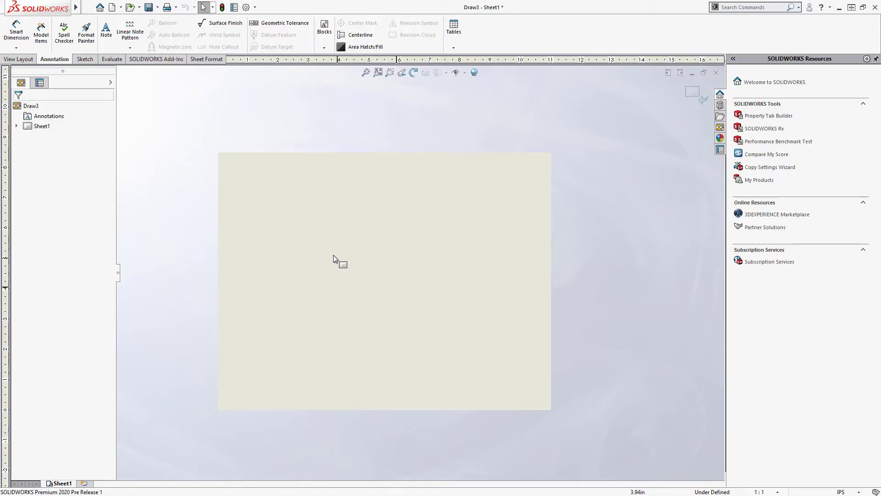
Start an Automatic Border for the sheet format and advance to its zone and margin settings
right_click(270, 194)
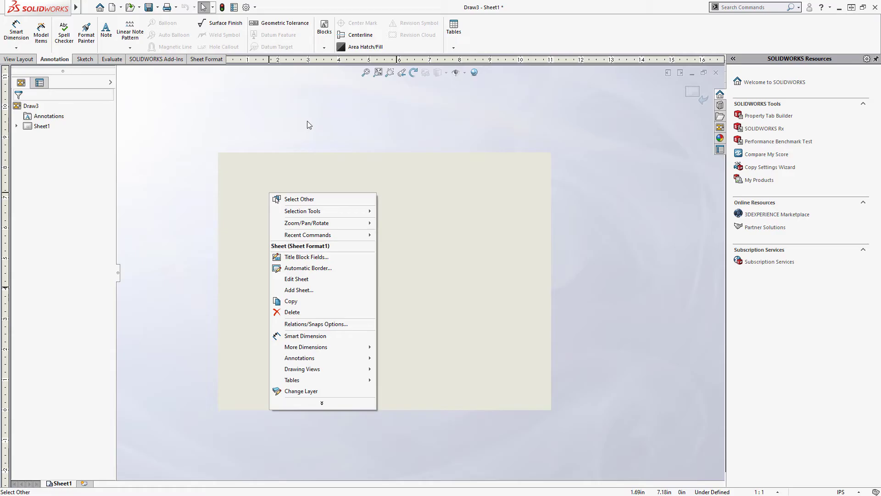
click(203, 59)
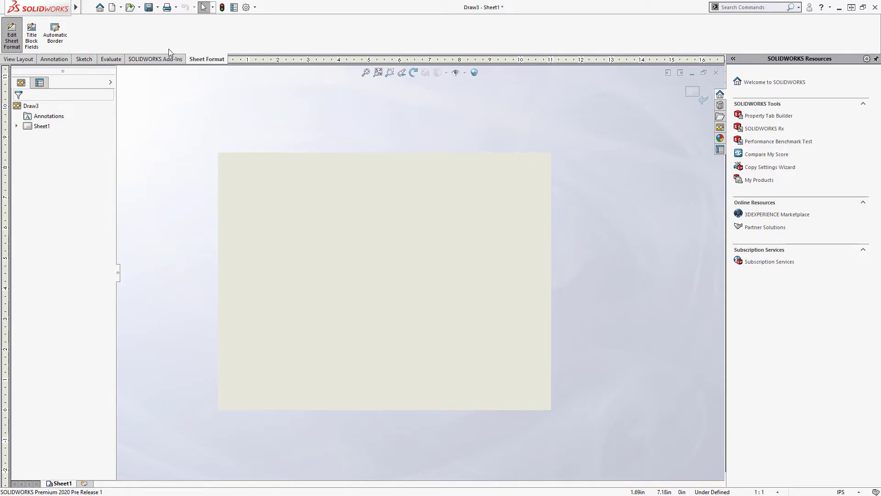
click(61, 43)
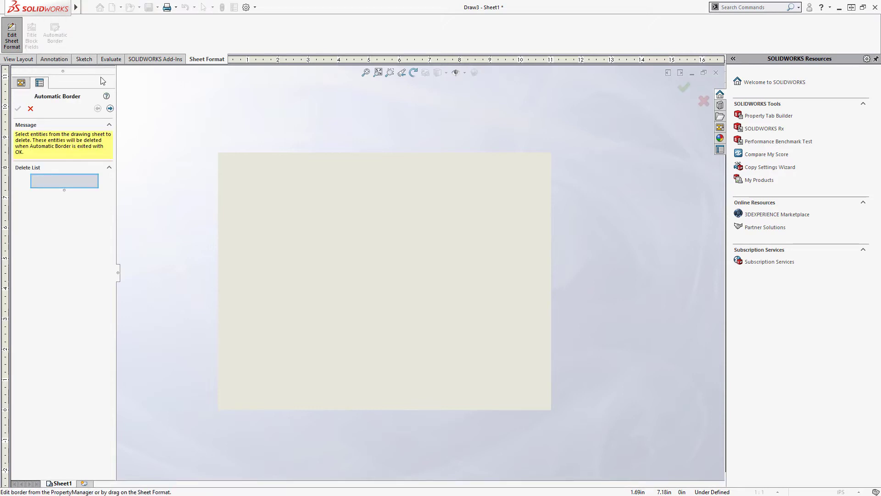
click(110, 110)
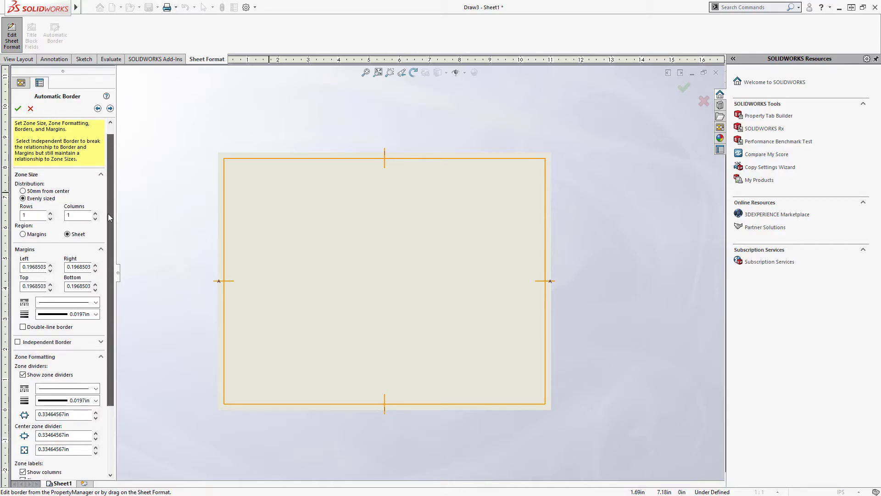
scroll(109, 213, down, 1)
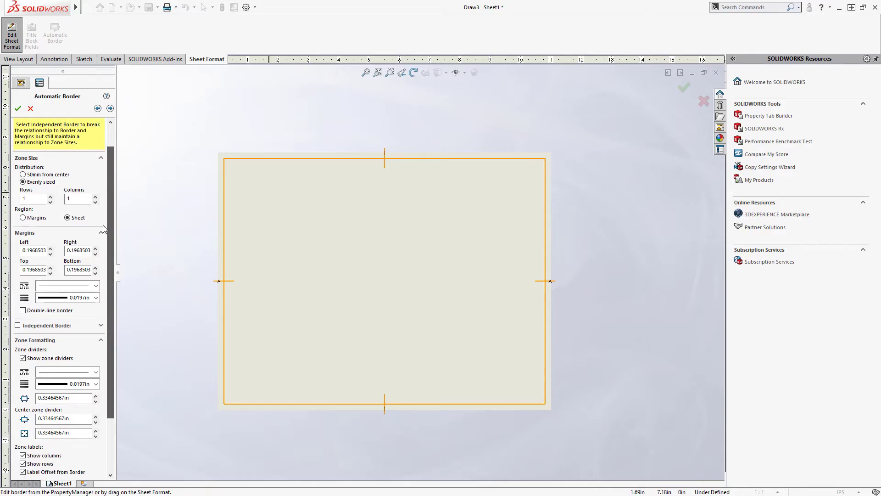
Try border zones of 4 rows and 4 columns, and return both counts to 1
click(51, 196)
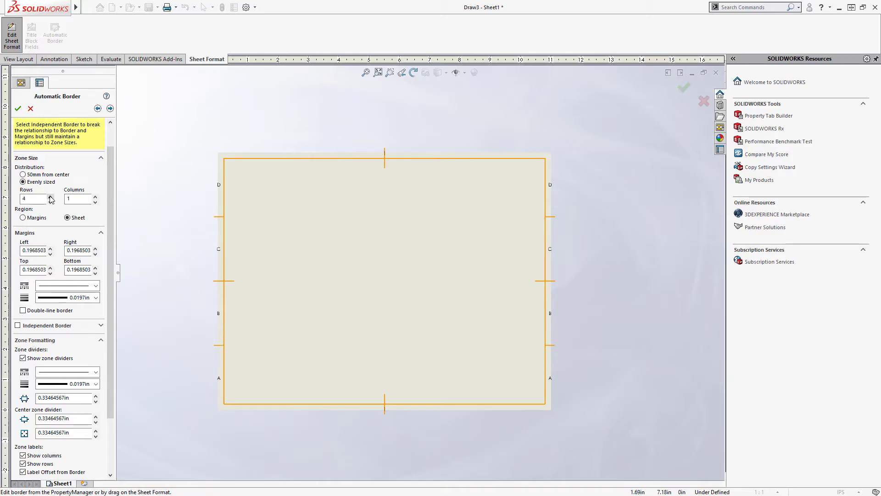
click(95, 196)
click(95, 197)
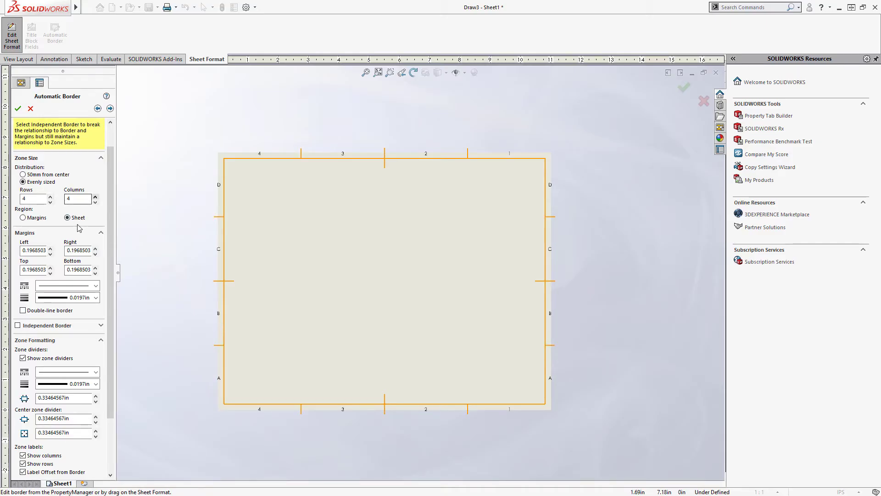
click(96, 202)
click(50, 202)
scroll(111, 246, down, 2)
scroll(112, 248, down, 1)
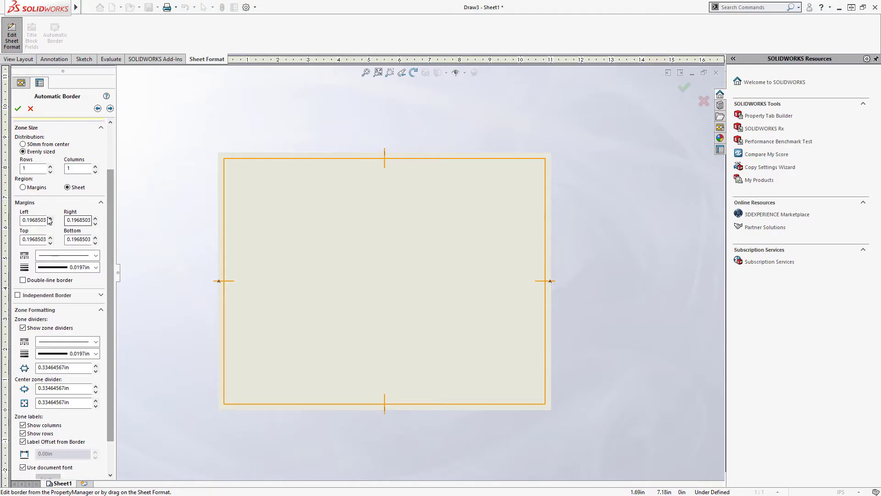
Set the border's left, top, right and bottom margins to 0.1875 in each
click(33, 219)
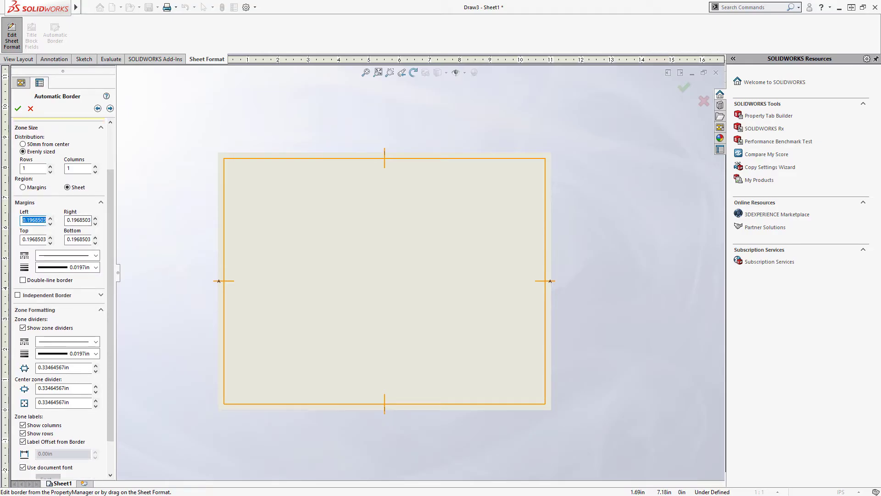
text(0.1259)
key(Return)
text(.1875)
click(29, 238)
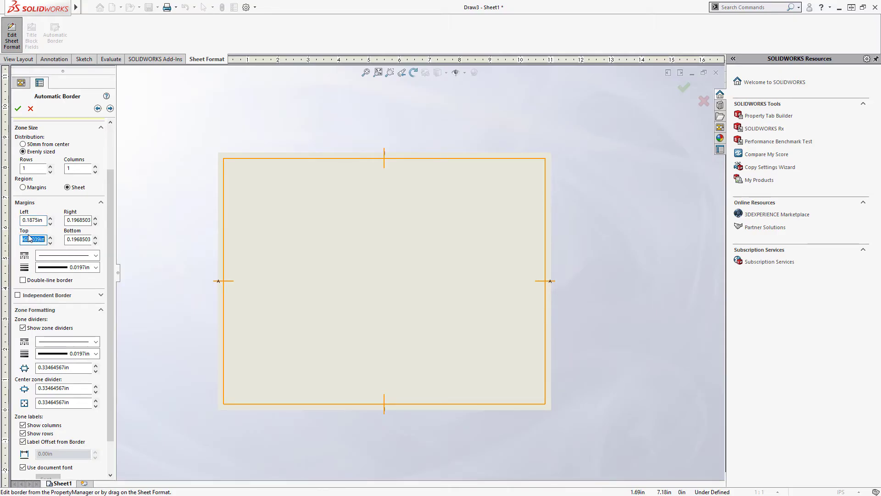
text(.1875)
click(76, 219)
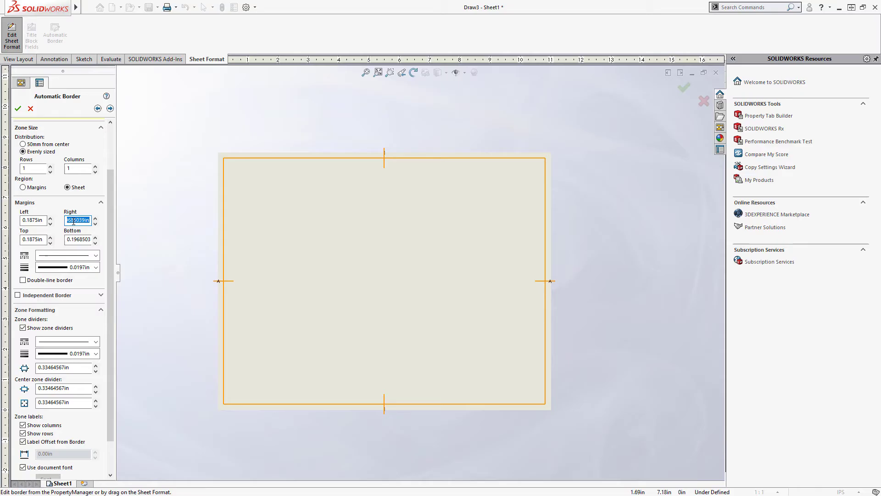
text(.1875)
click(77, 239)
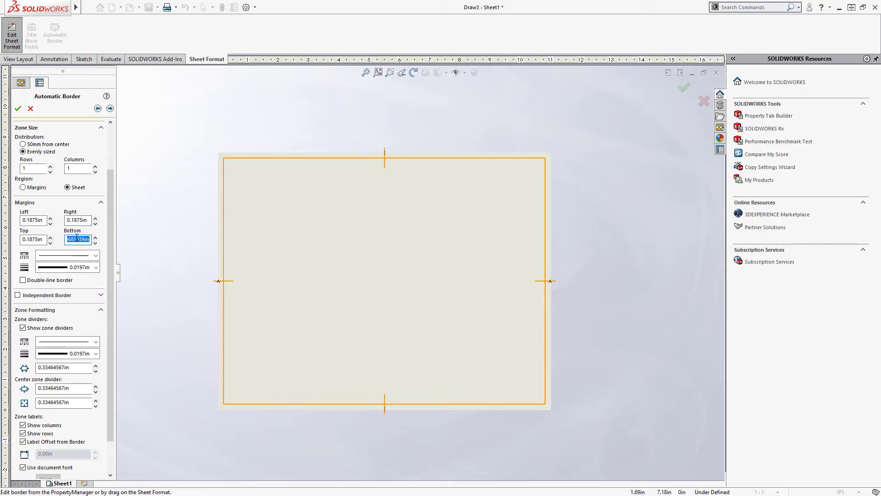
text(.1875)
Hide the border's zone dividers and its column and row labels, and create the border without a margin mask
drag(109, 220, 111, 261)
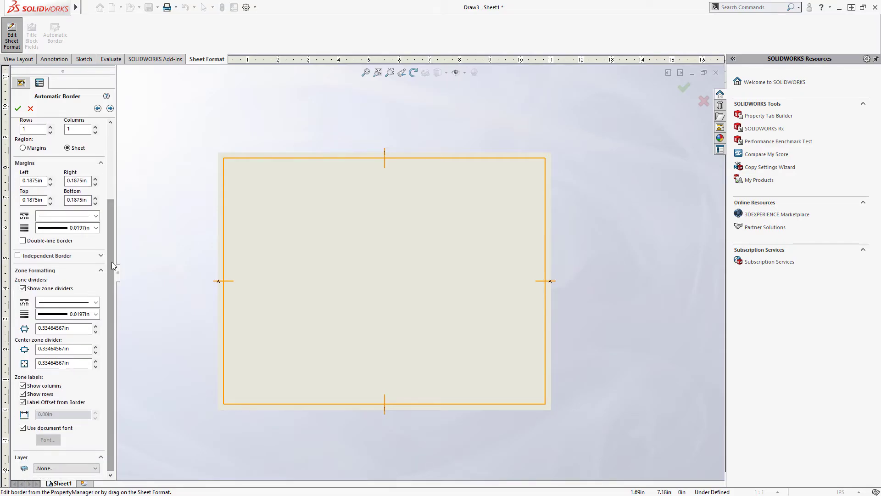
click(29, 290)
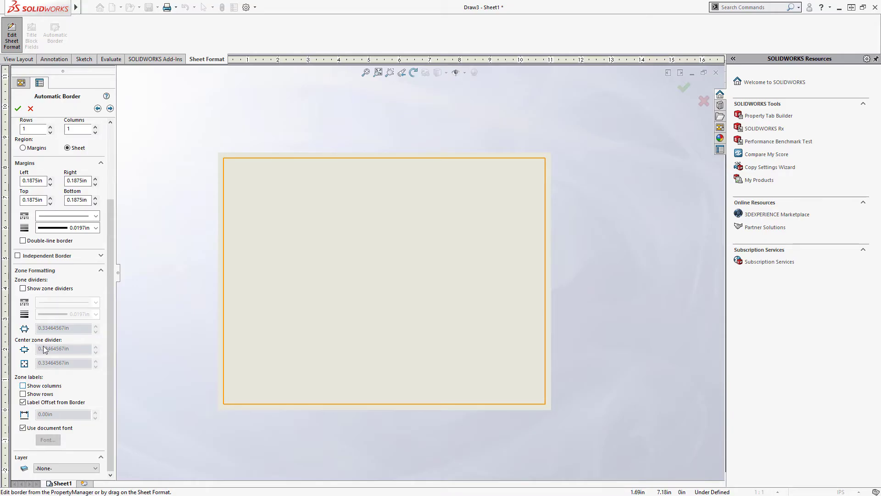
click(110, 109)
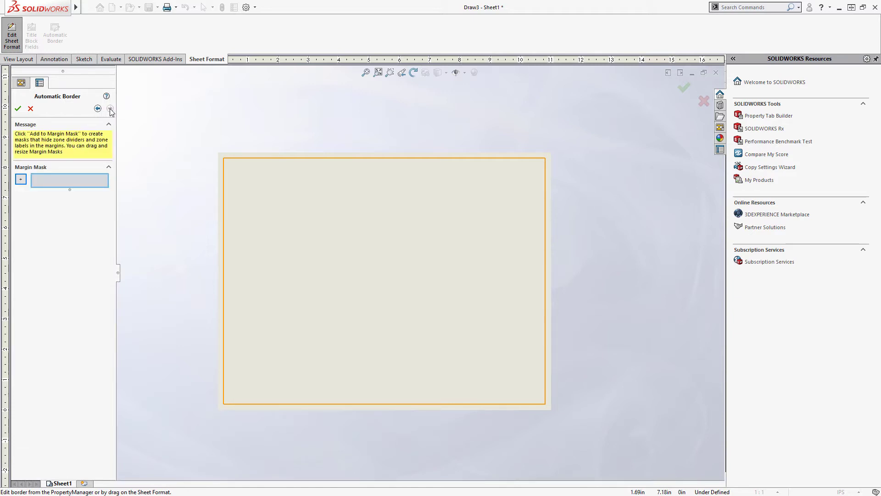
click(18, 108)
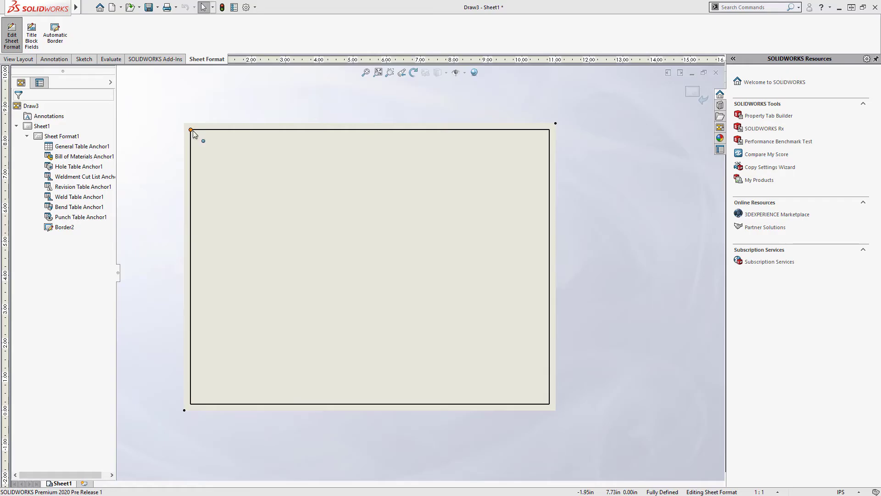
Try moving the border's upper-left corner point inward along the top edge, and undo the move
drag(192, 131, 232, 130)
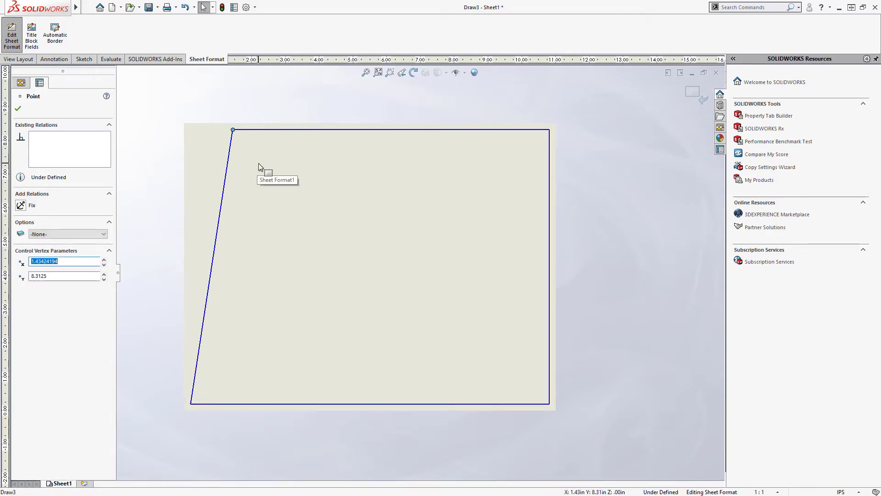
click(258, 164)
key(ctrl+z)
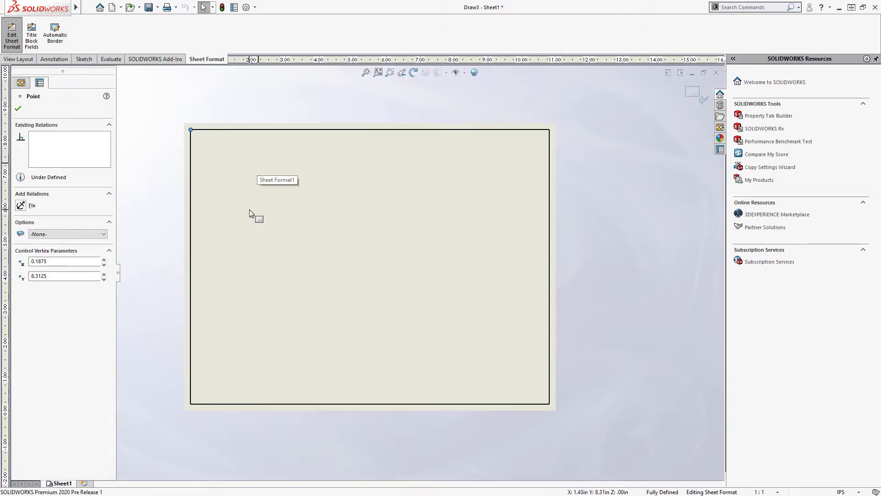
Add a Fix relation to all four corner points of the border
ctrl+click(192, 404)
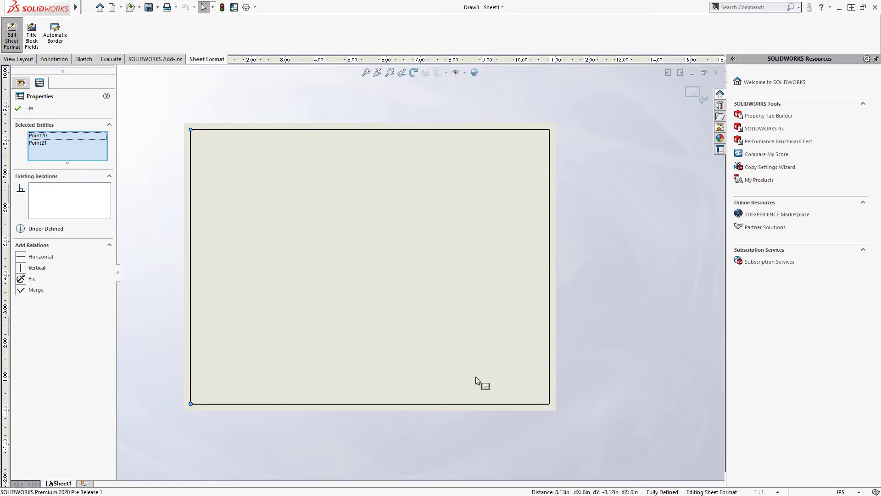
click(548, 404)
ctrl+click(549, 130)
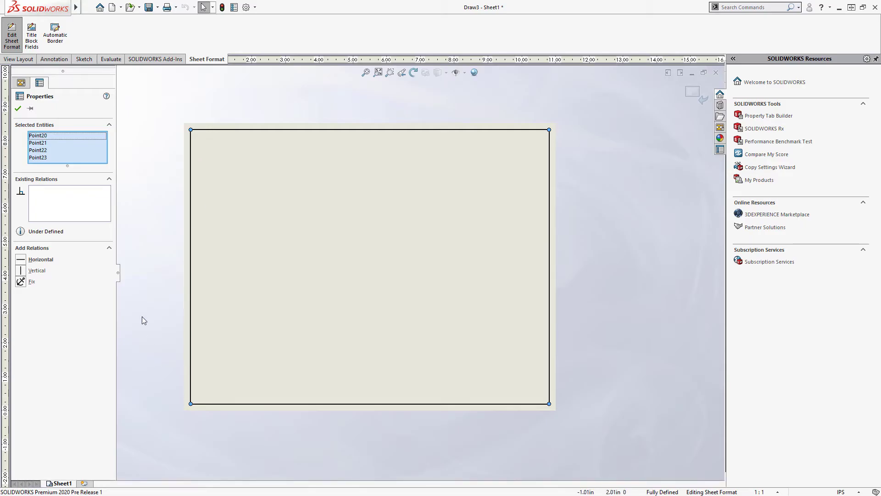
click(21, 282)
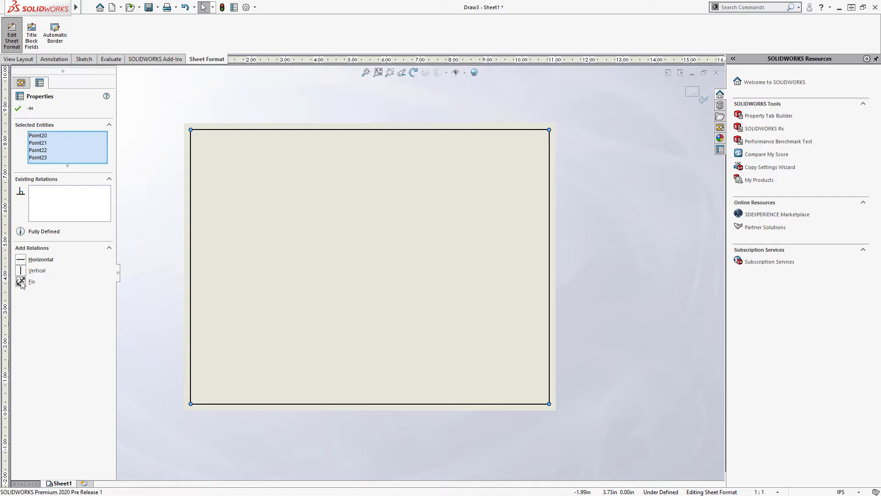
click(18, 109)
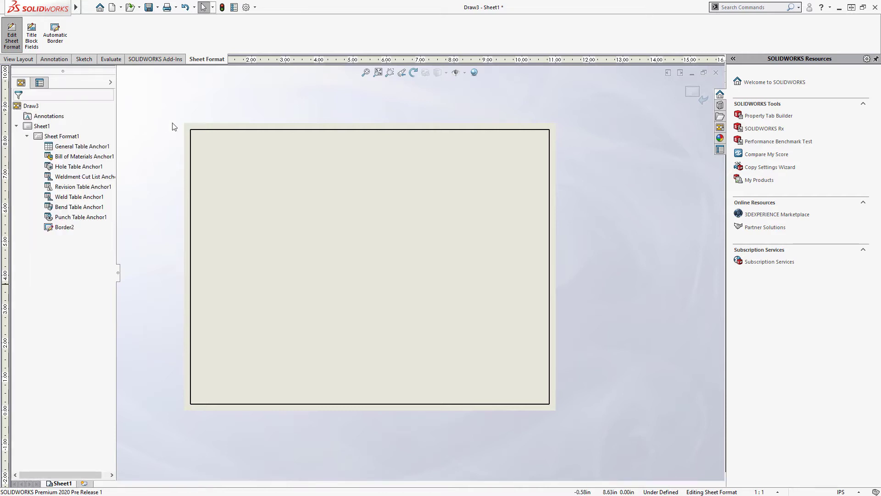
Test whether the border's two upper corner points can still be moved
mouse_move(191, 130)
mouse_down()
mouse_move(239, 134)
mouse_move(157, 134)
mouse_move(209, 125)
mouse_up()
click(549, 130)
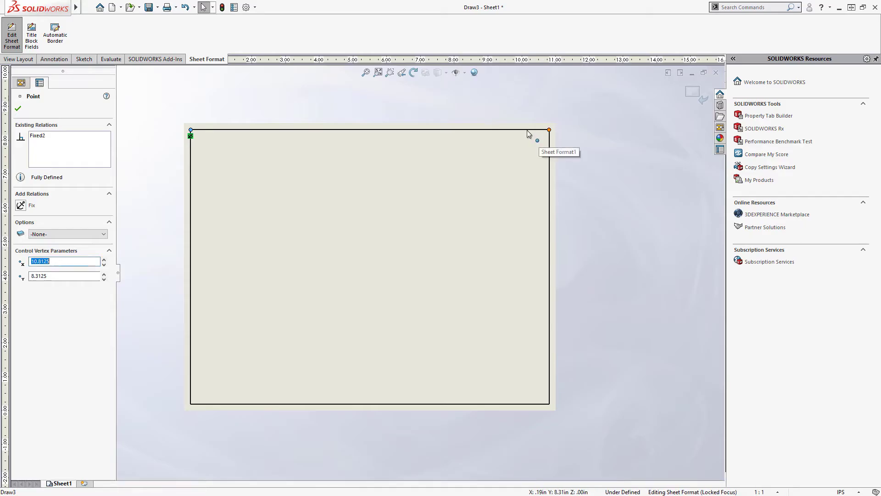
drag(530, 134, 521, 135)
click(175, 109)
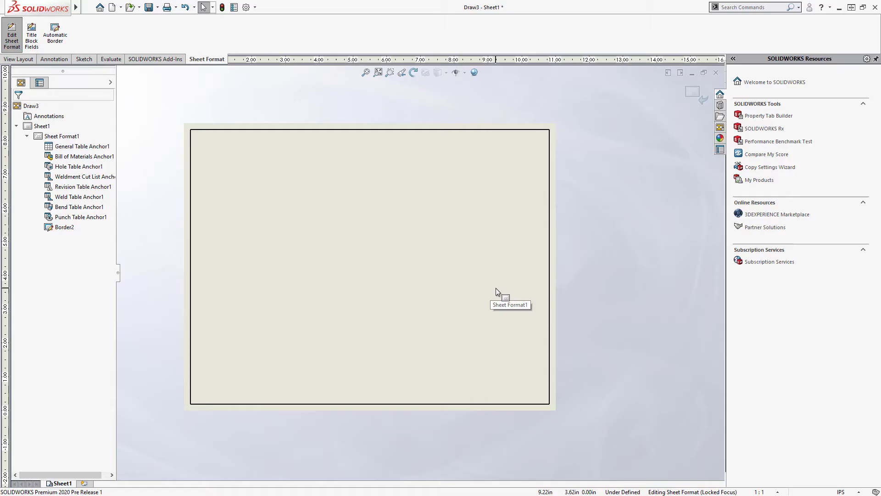
Sketch a title block outline about 5.5 in wide and 2.7 in high in the border's lower-right corner, with a tangent arc of about 0.56 in radius
scroll(492, 285, down, 1)
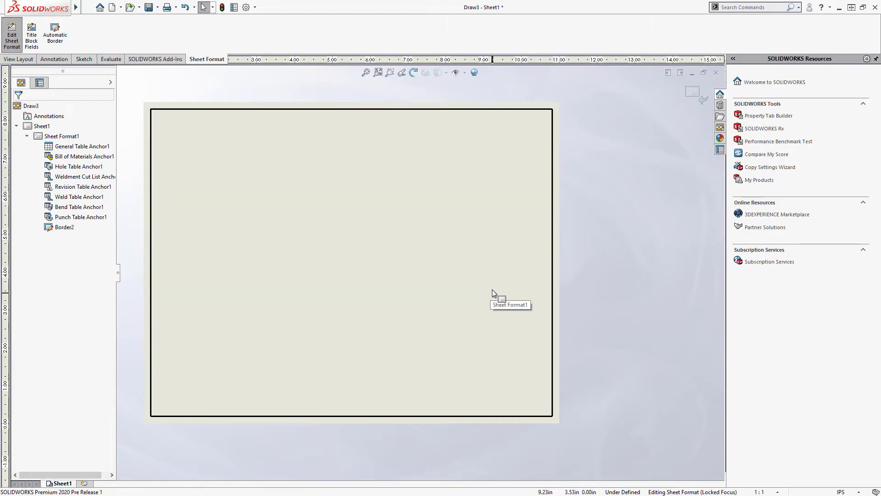
click(84, 60)
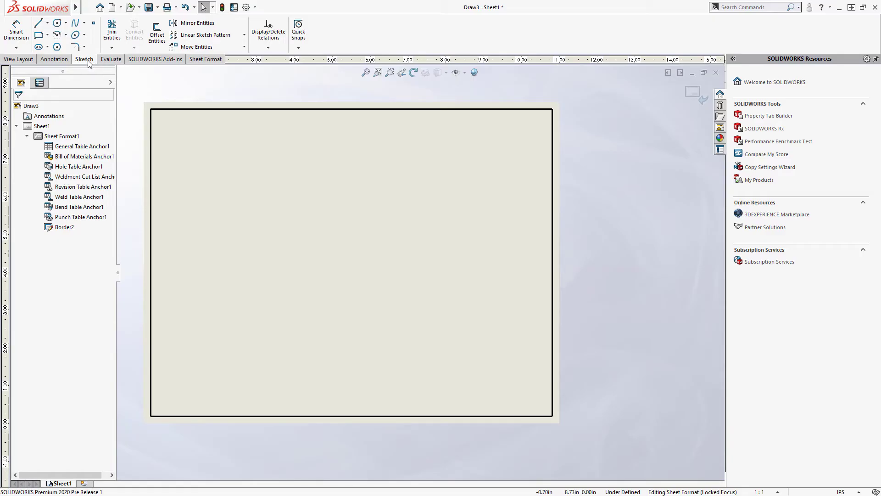
click(39, 24)
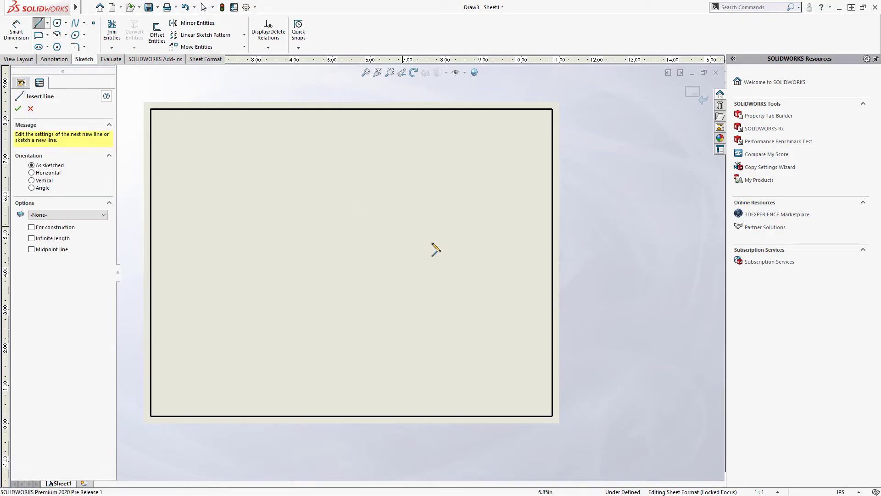
scroll(522, 337, down, 2)
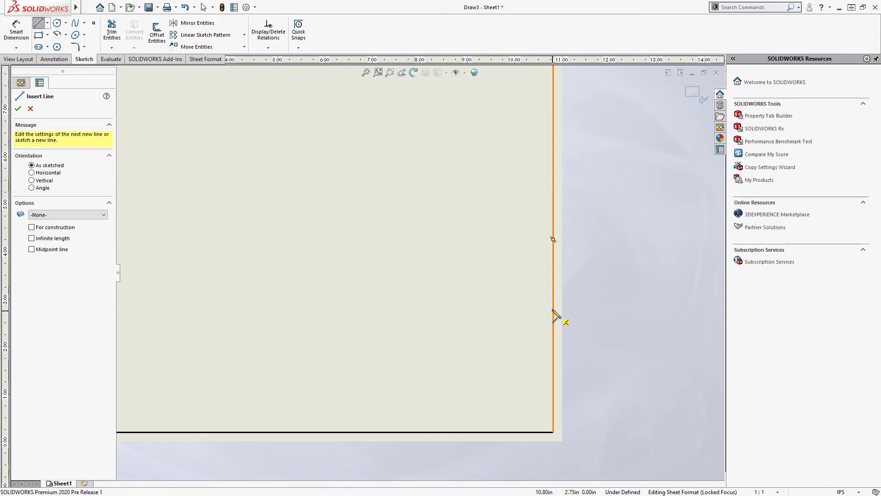
click(553, 306)
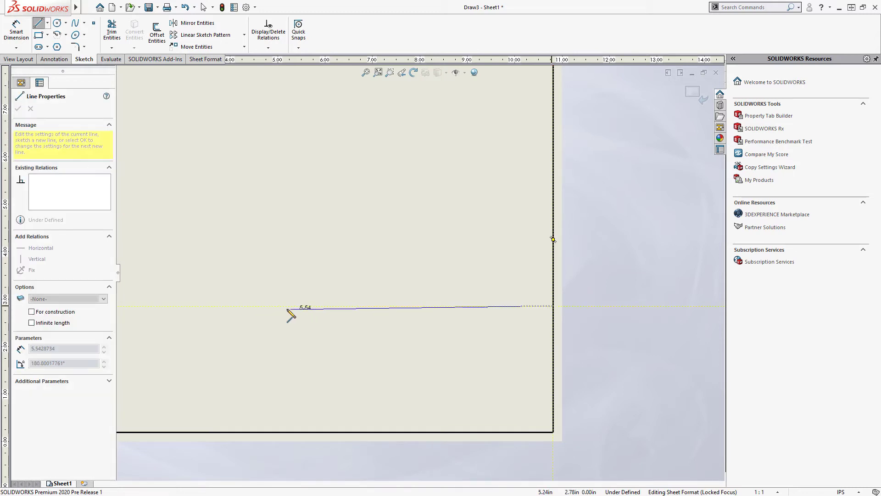
click(317, 306)
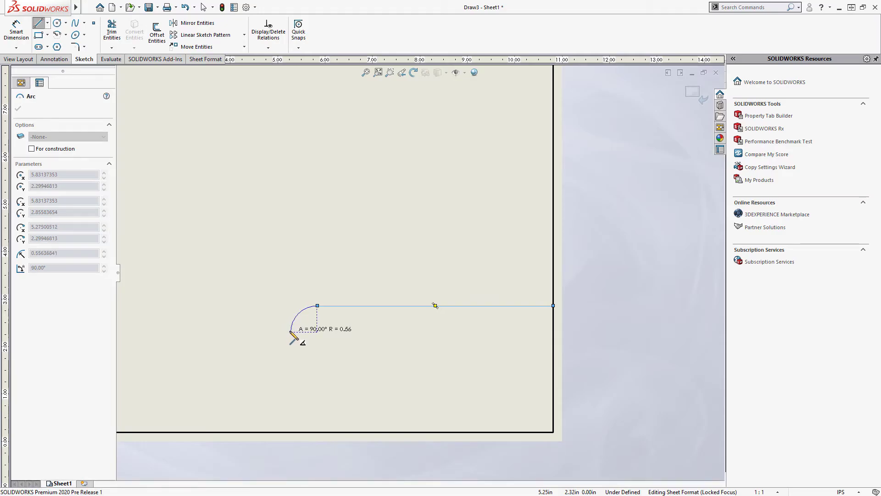
click(291, 331)
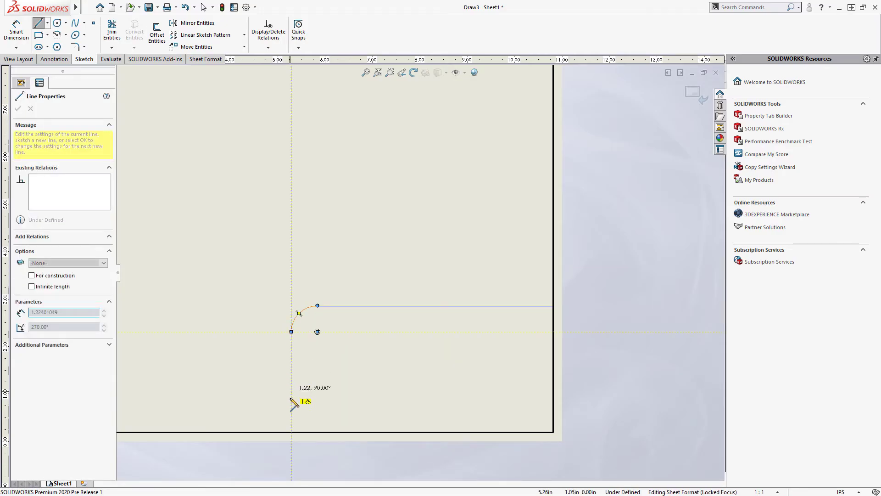
click(291, 431)
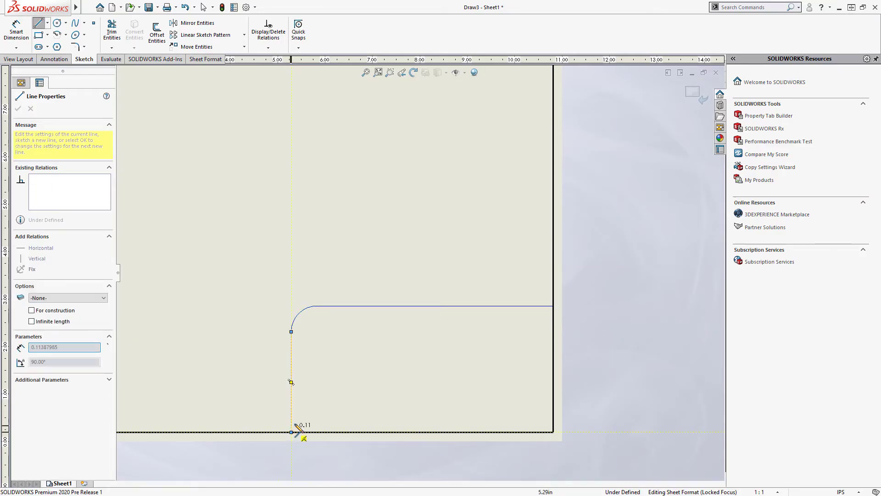
key(Escape)
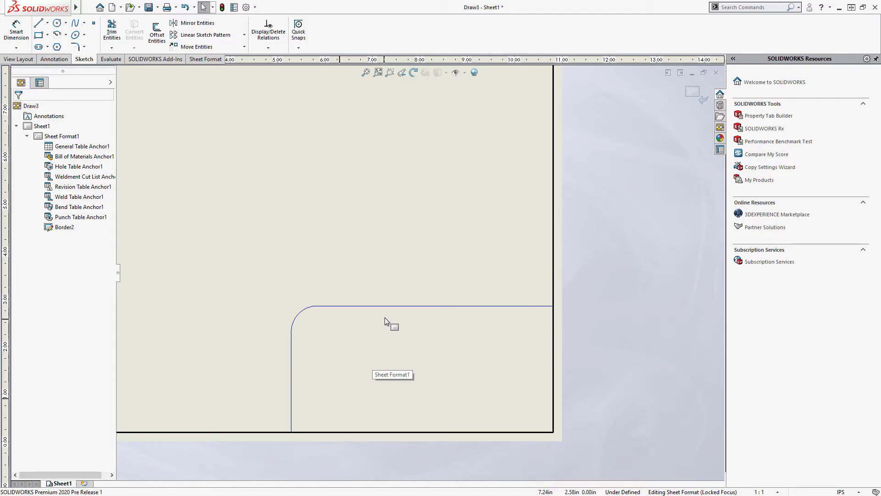
Dimension the title block's width from its vertical line to the border's right edge as 4.5 in
scroll(411, 194, up, 2)
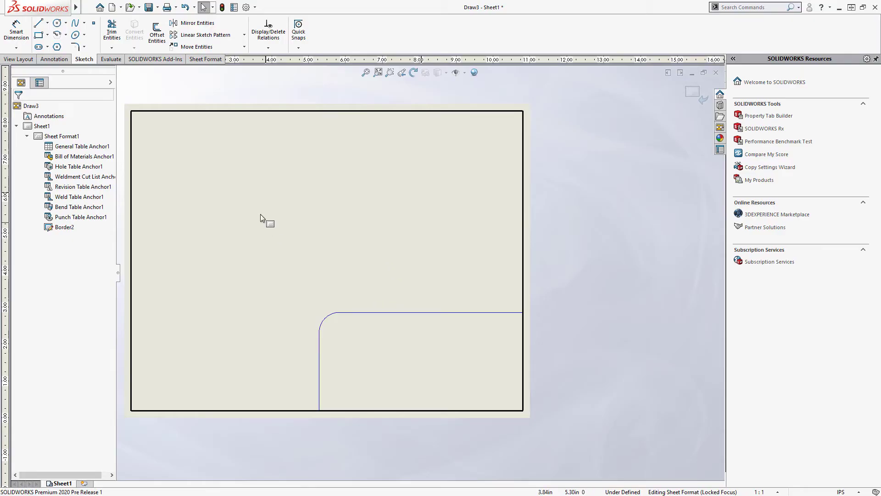
click(15, 35)
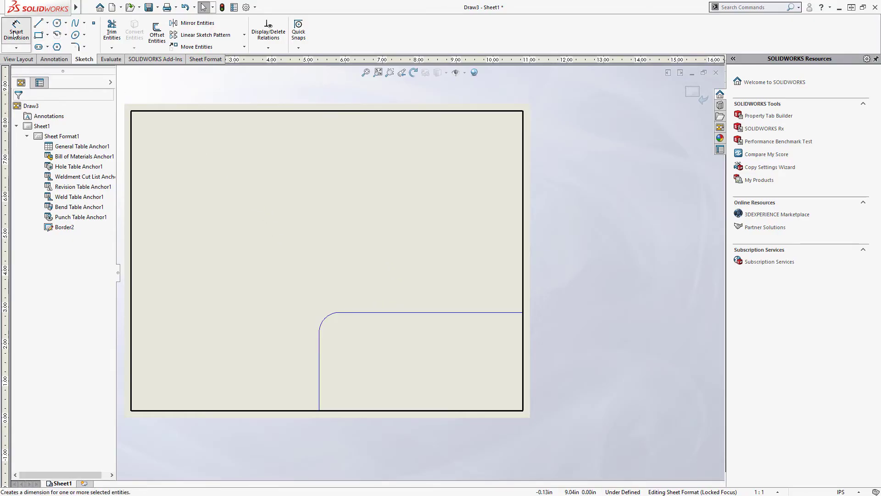
click(320, 348)
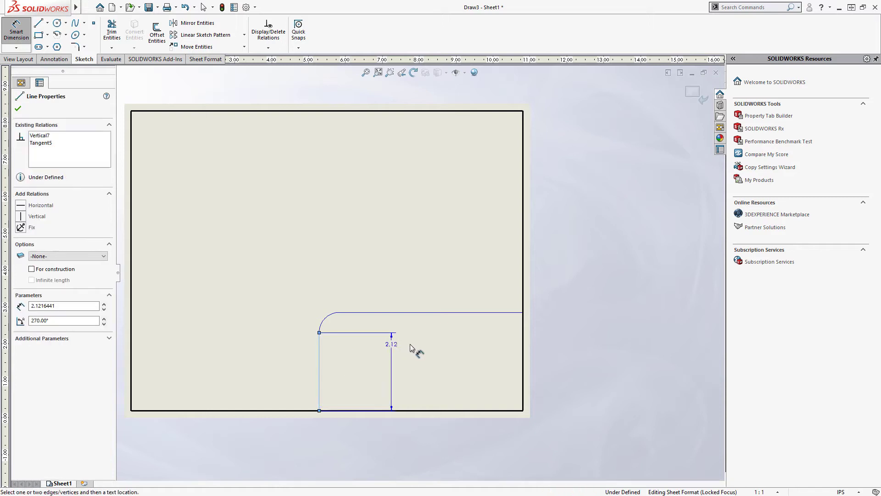
click(523, 349)
click(414, 270)
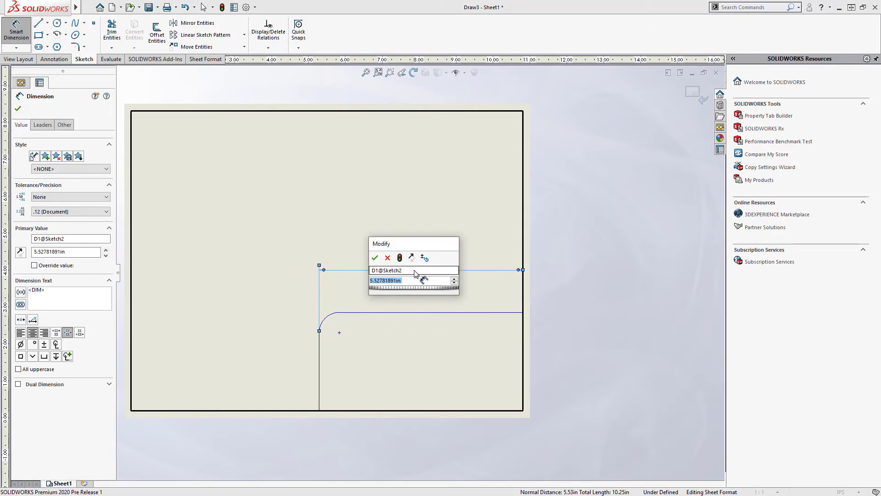
text(4.5)
key(Return)
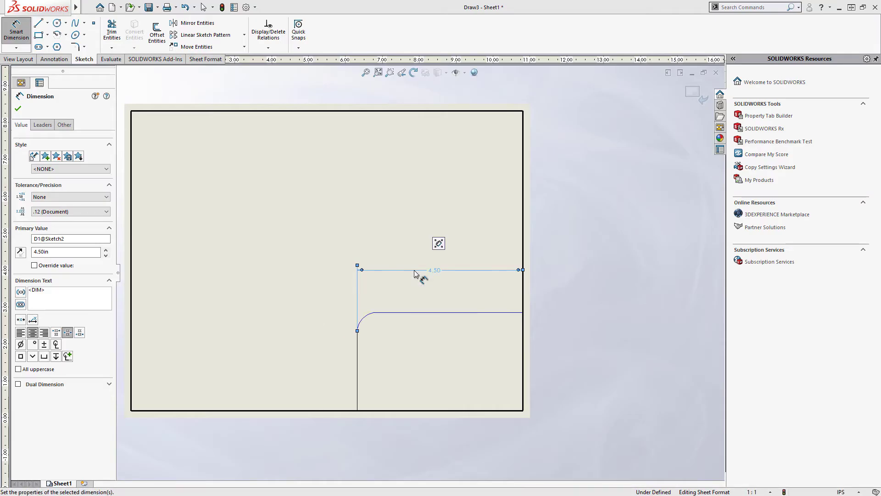
Dimension the title block's height from its upper line to the border's bottom edge as 2.5 in
click(429, 313)
click(456, 411)
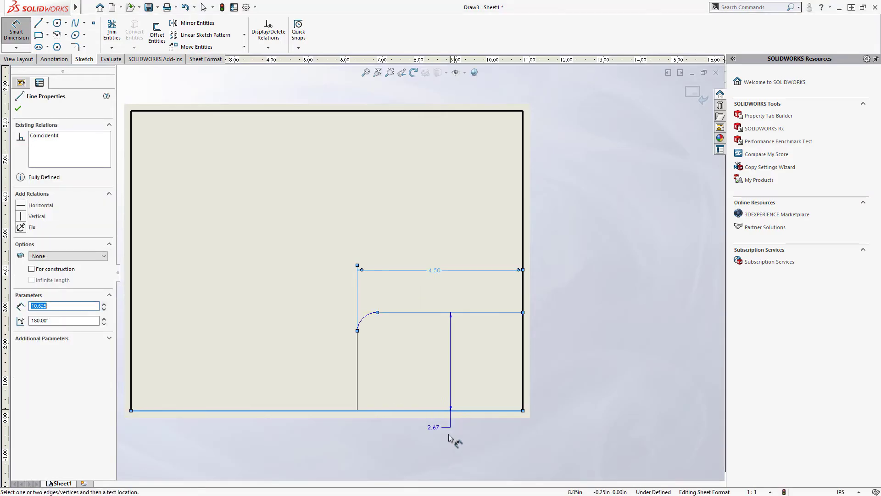
click(555, 453)
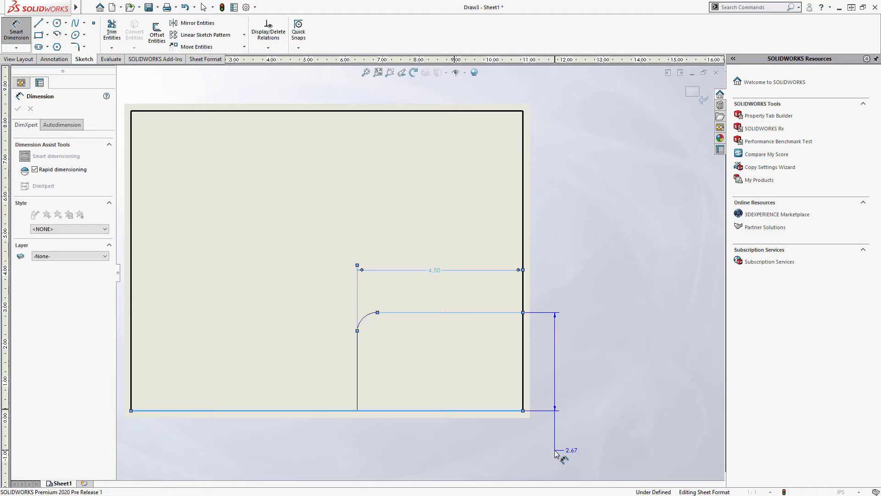
text(2.5)
key(Return)
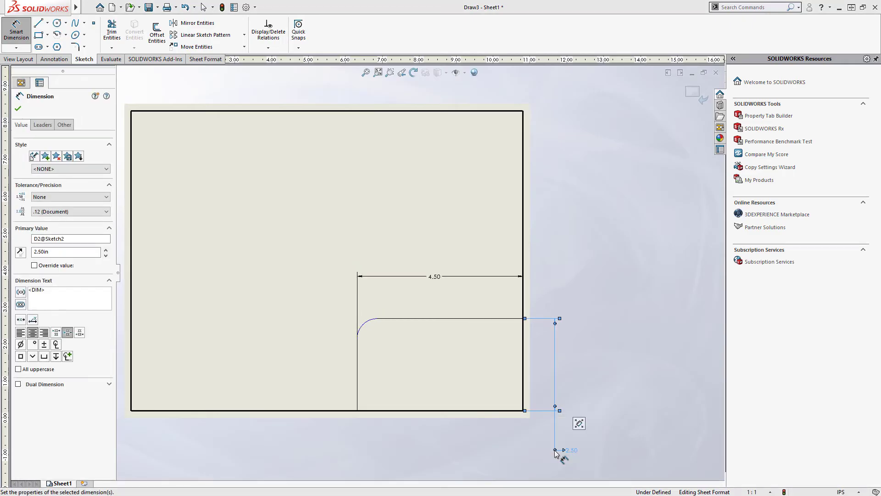
Dimension the radius of the title block's corner arc as 0.5 in
click(371, 325)
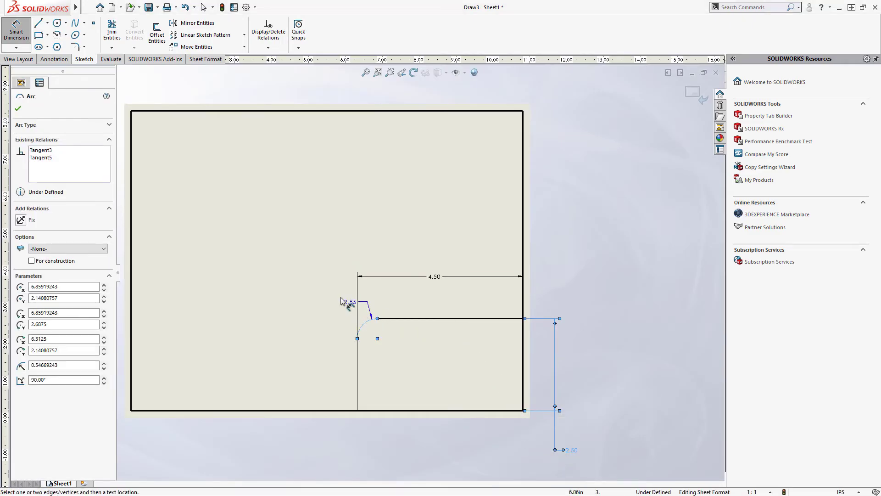
click(306, 297)
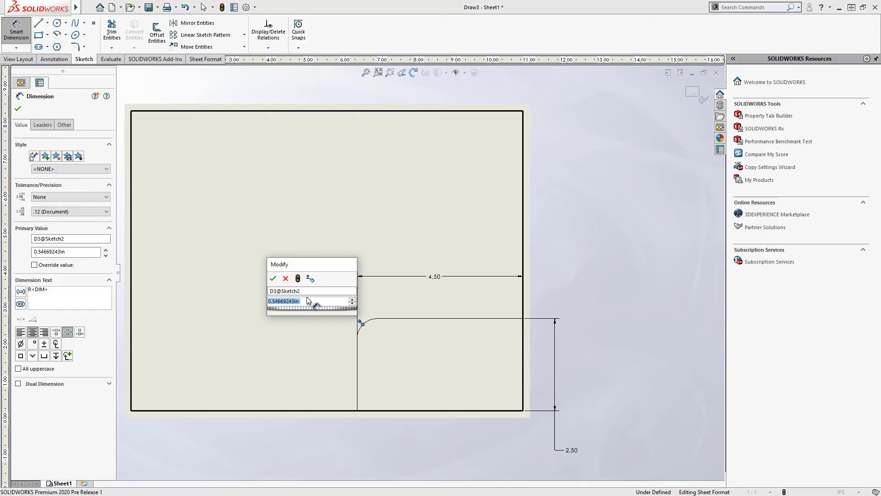
text(.5)
key(Return)
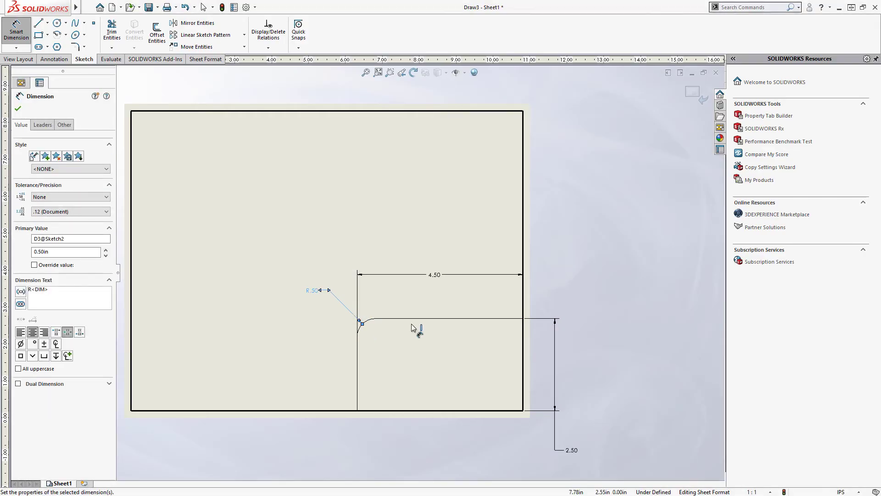
key(Escape)
Sketch two horizontal dividers across the title block and a vertical divider from the upper one down to the border's bottom edge
scroll(449, 323, down, 1)
key(l)
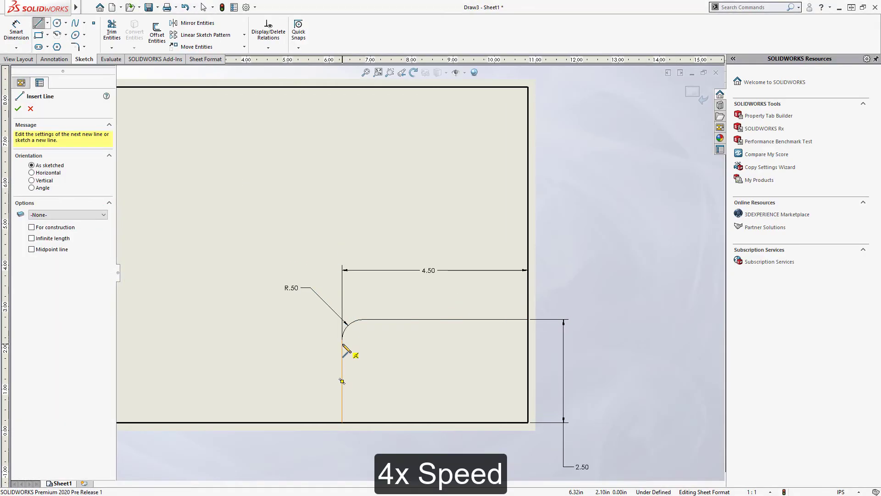
drag(342, 344, 527, 343)
drag(422, 344, 422, 422)
drag(342, 399, 528, 399)
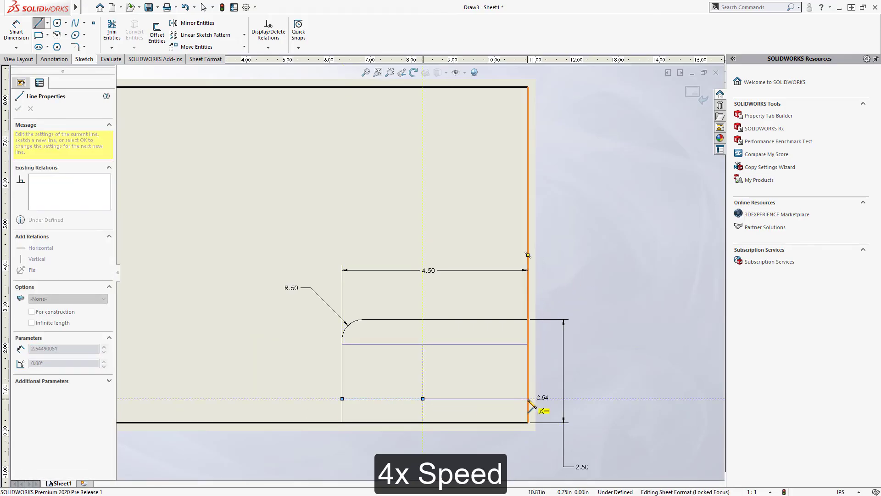
key(Escape)
click(414, 343)
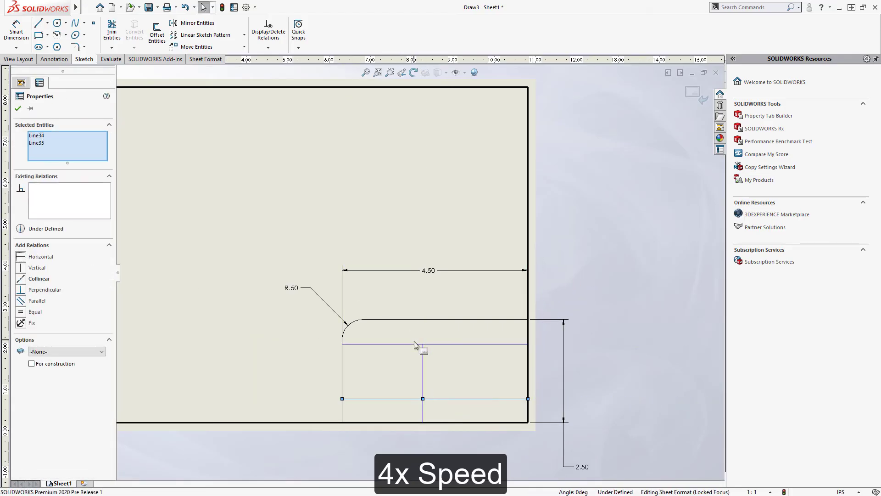
click(574, 283)
Dimension the upper horizontal divider 0.5 in below the title block's top line
right_drag(478, 375, 478, 349)
click(478, 343)
click(479, 319)
click(479, 303)
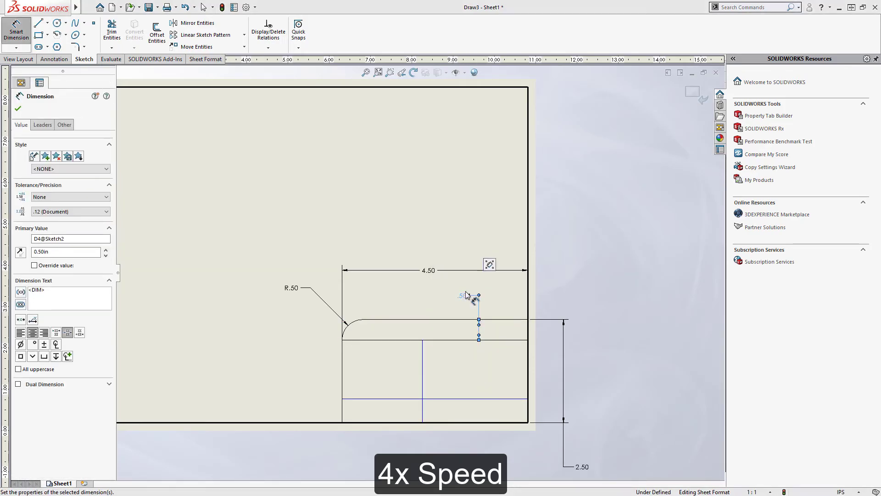
text(.5)
key(Return)
Dimension the vertical divider 2 in from the title block's left vertical line
click(423, 390)
click(342, 413)
click(378, 445)
text(2.)
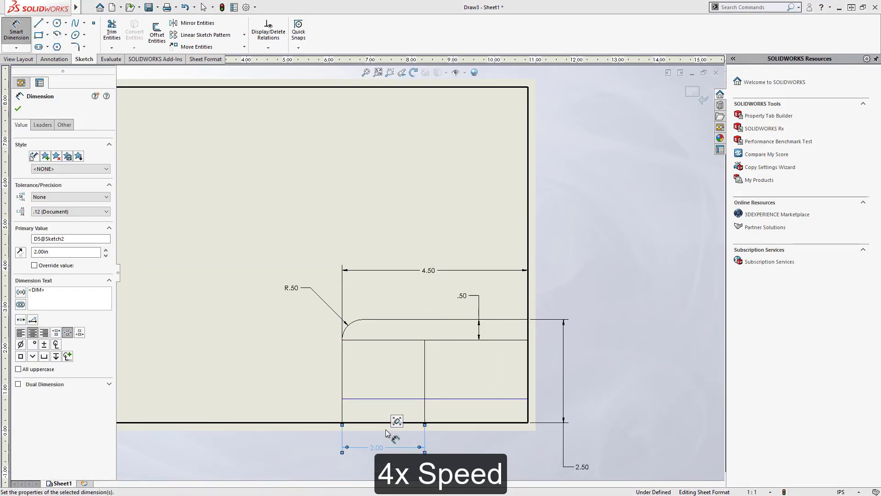
key(Return)
Dimension the lower horizontal divider 0.6 in above the border's bottom edge
click(459, 399)
click(459, 423)
click(461, 441)
text(.6)
key(Return)
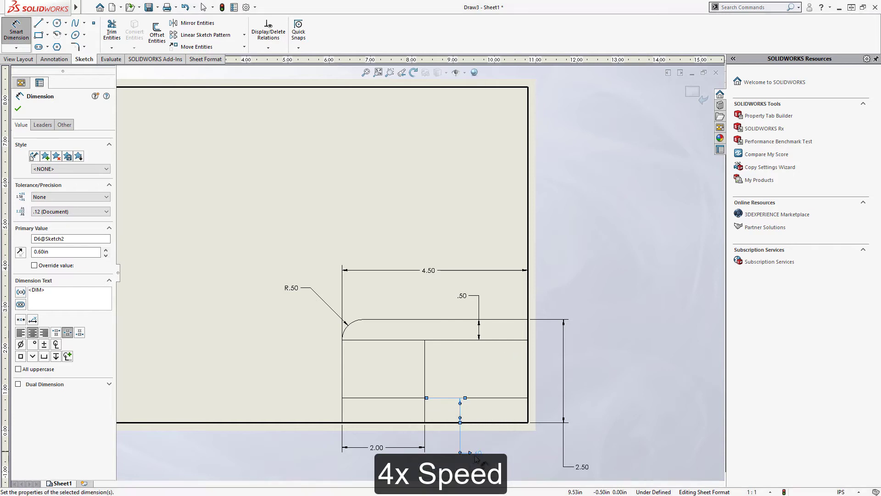
key(Escape)
Hide all six title block dimensions and check the relations of the vertical divider
scroll(403, 199, up, 1)
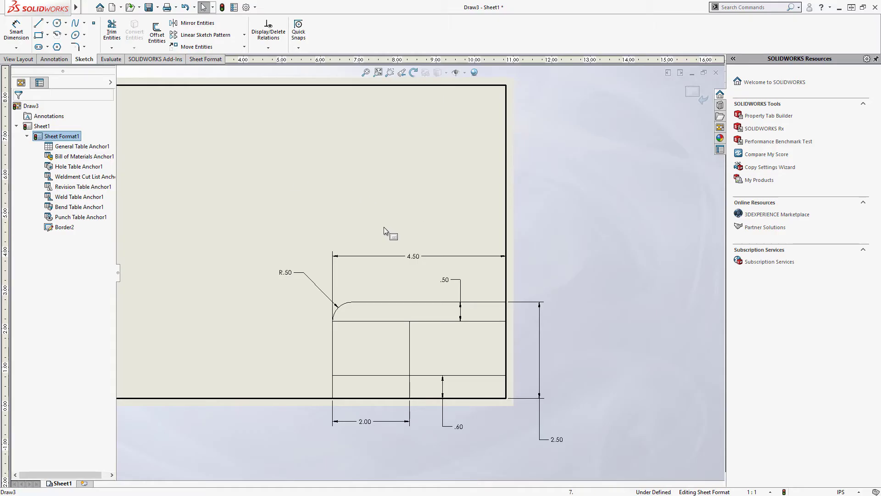
click(415, 257)
ctrl+click(333, 304)
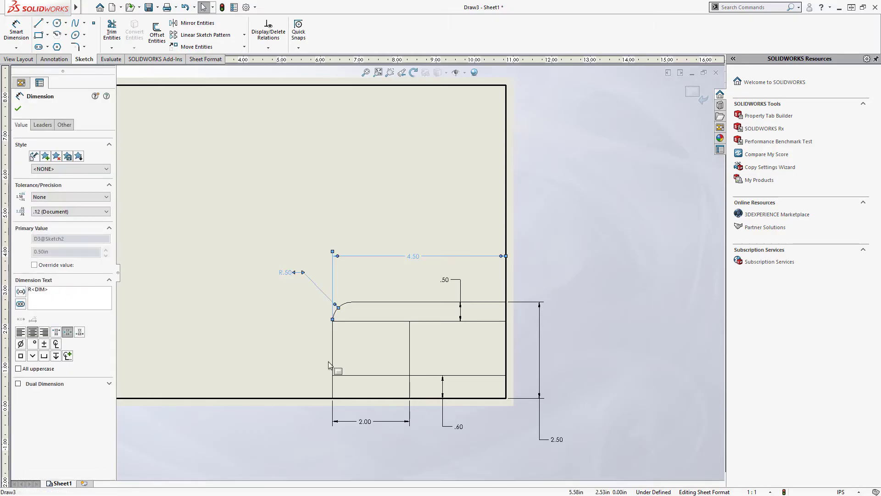
ctrl+click(365, 420)
ctrl+click(454, 427)
ctrl+click(557, 439)
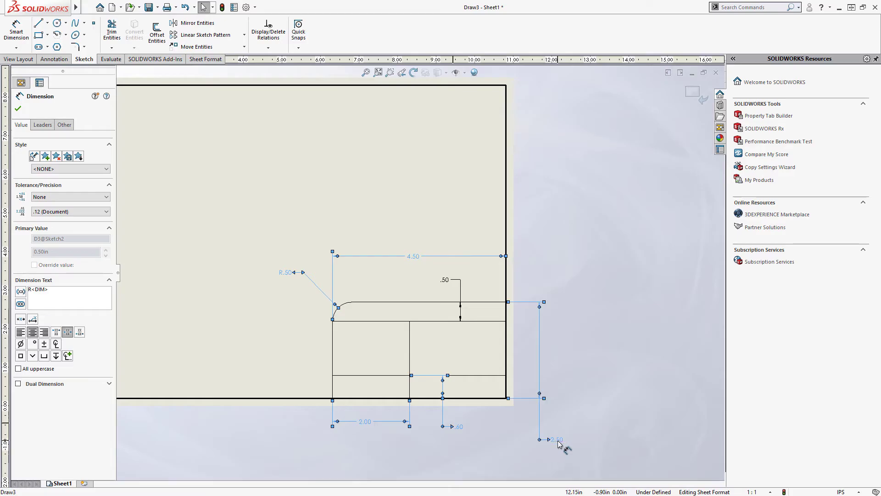
ctrl+click(446, 281)
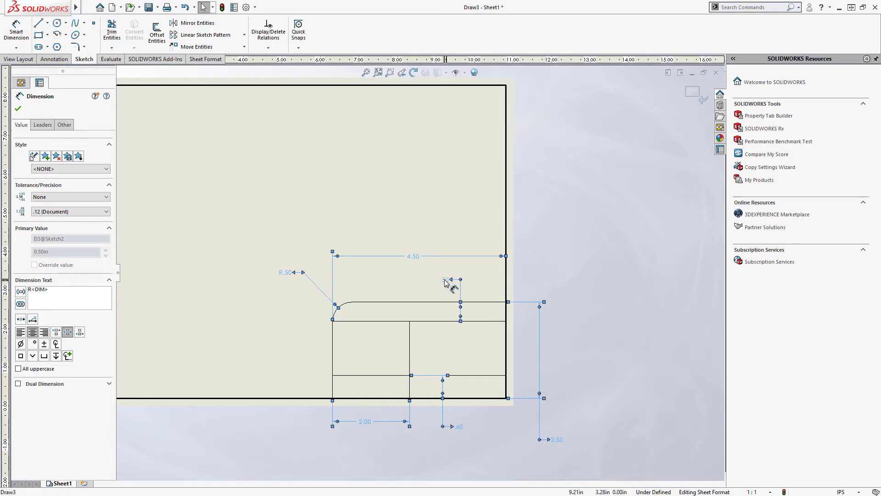
right_click(446, 280)
click(467, 343)
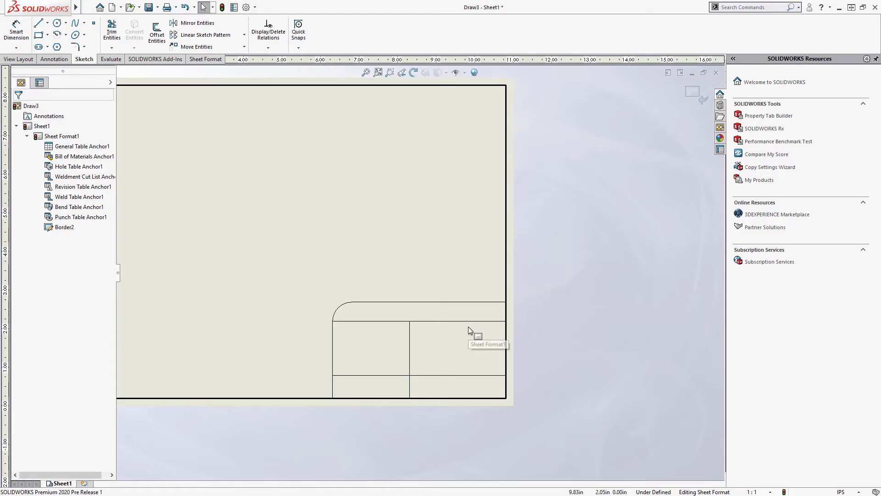
click(411, 326)
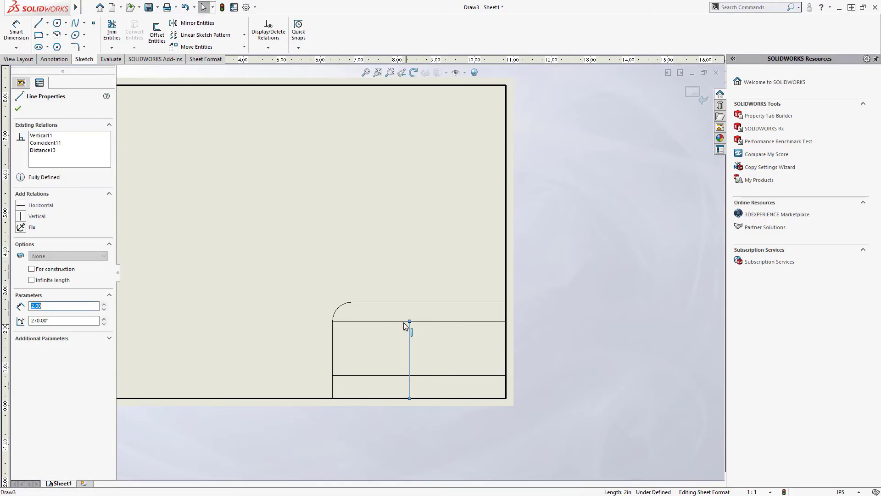
double_click(359, 250)
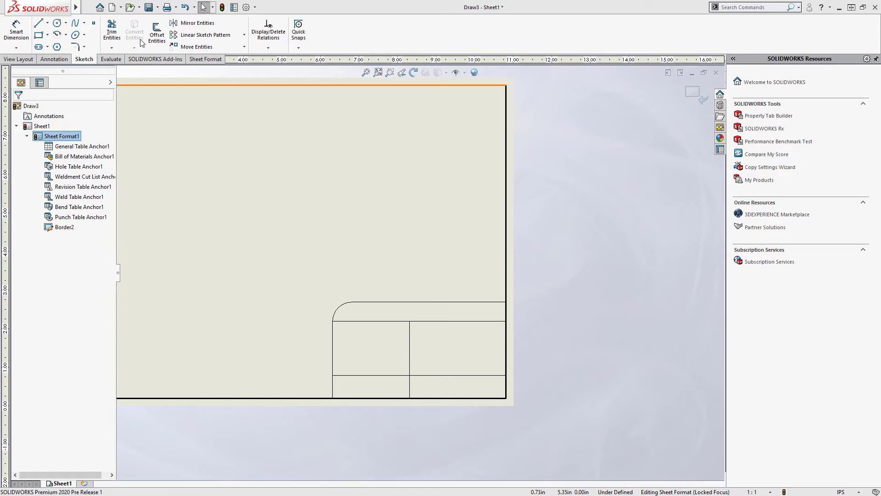
Display the Line Format toolbar
mouse_move(90, 11)
click(121, 8)
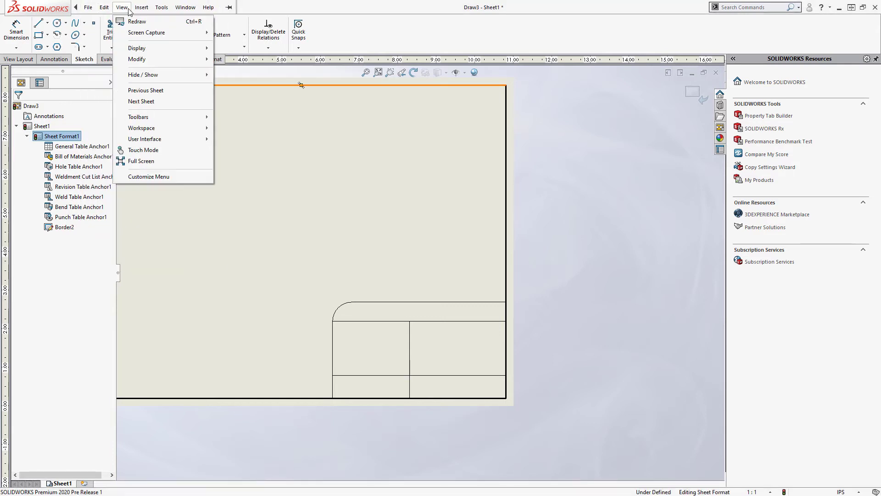
click(123, 7)
click(104, 7)
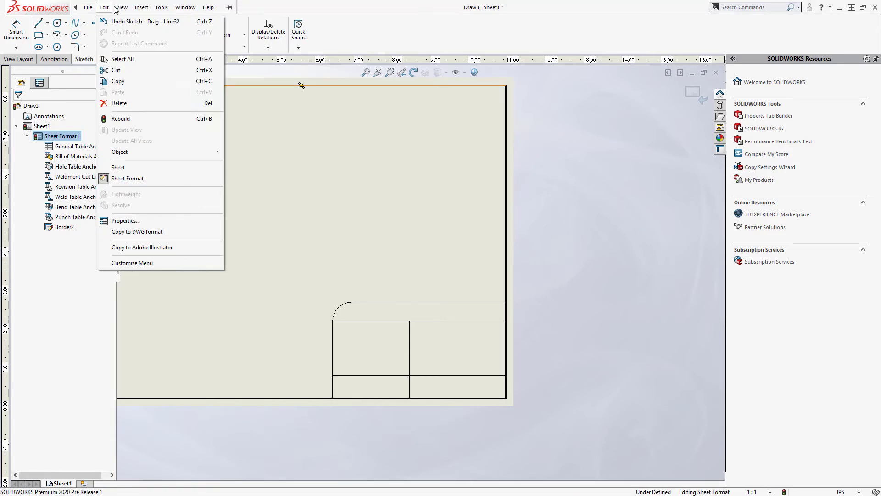
mouse_move(121, 7)
mouse_move(143, 118)
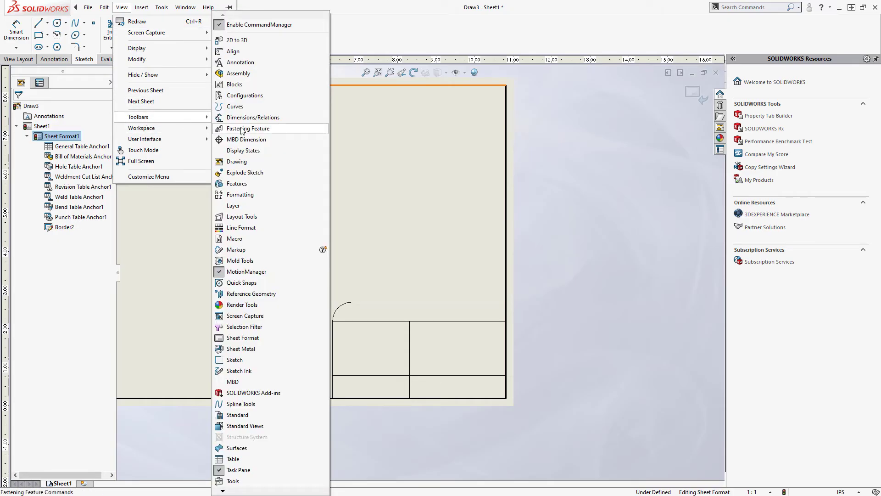
click(236, 228)
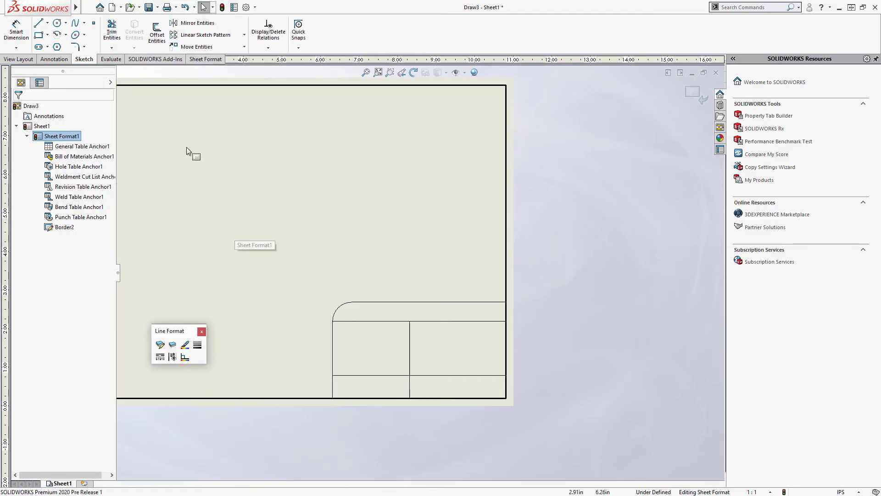
Display the Layer toolbar and dock it and the Line Format toolbar side by side below the drawing area
click(119, 11)
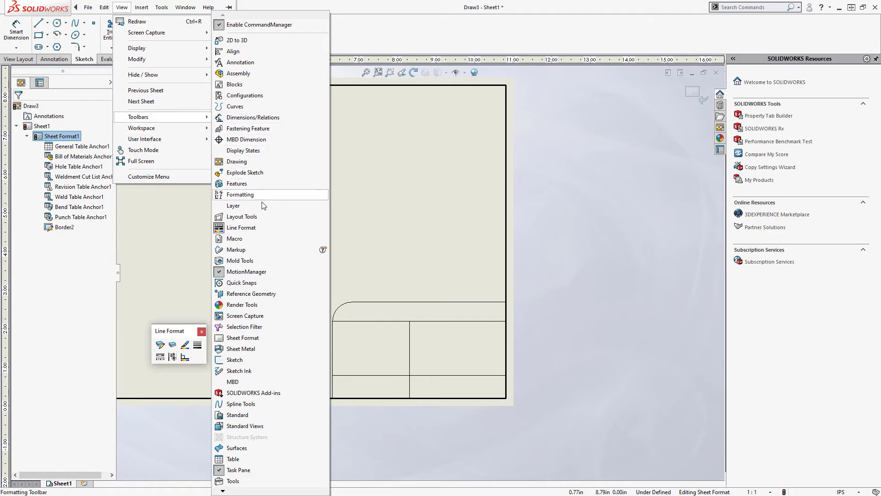
click(248, 207)
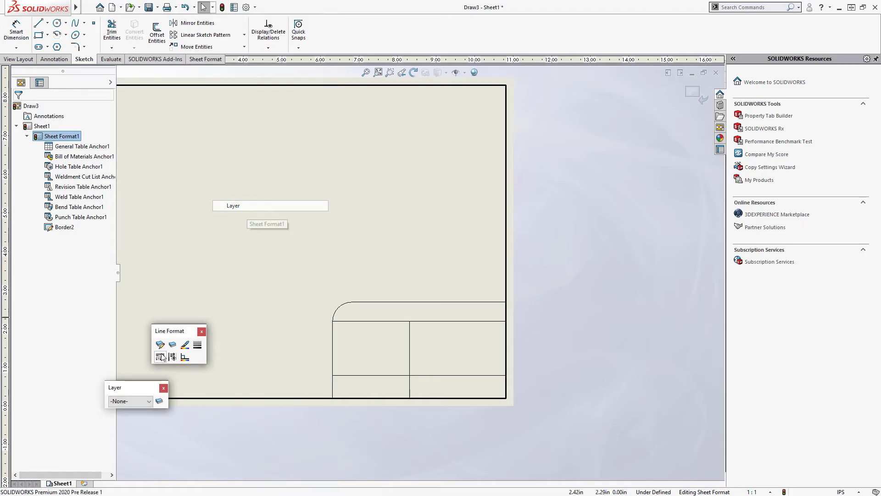
drag(128, 389, 151, 482)
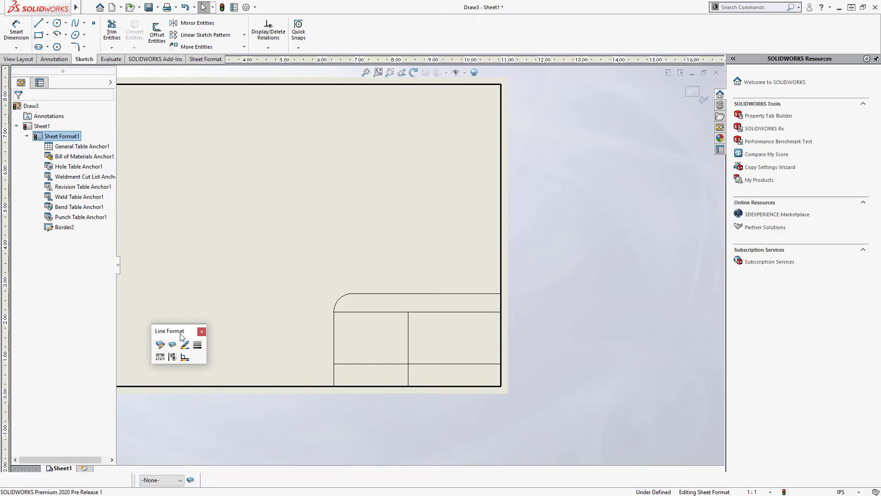
drag(169, 364, 56, 478)
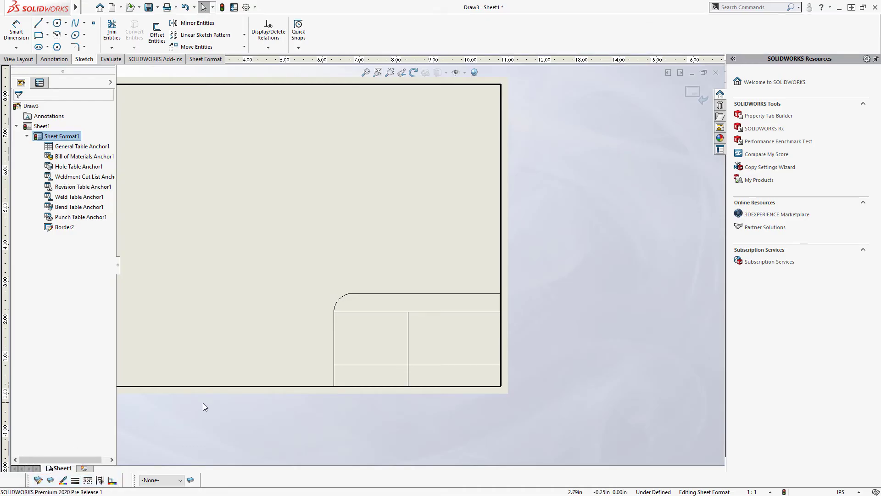
Try a 0.0197 in line thickness on the title block's left line, corner arc and top line, and restore the default thickness
click(334, 338)
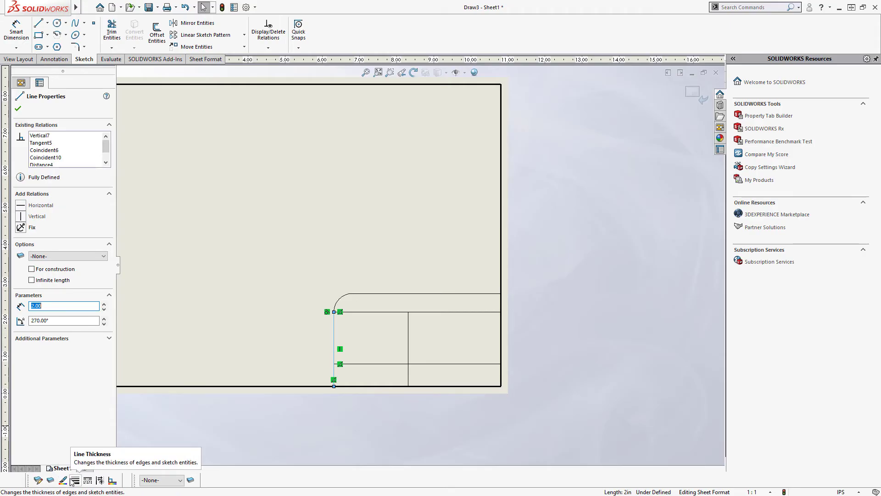
ctrl+click(349, 294)
ctrl+click(364, 293)
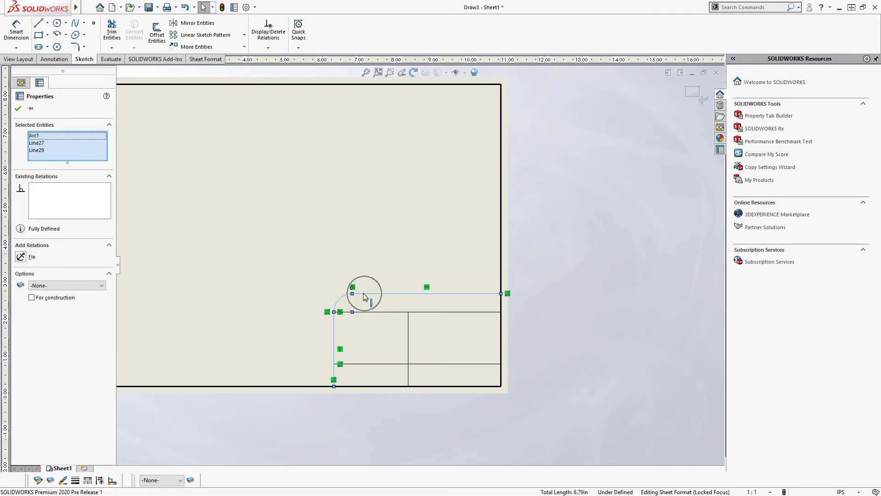
scroll(417, 328, down, 2)
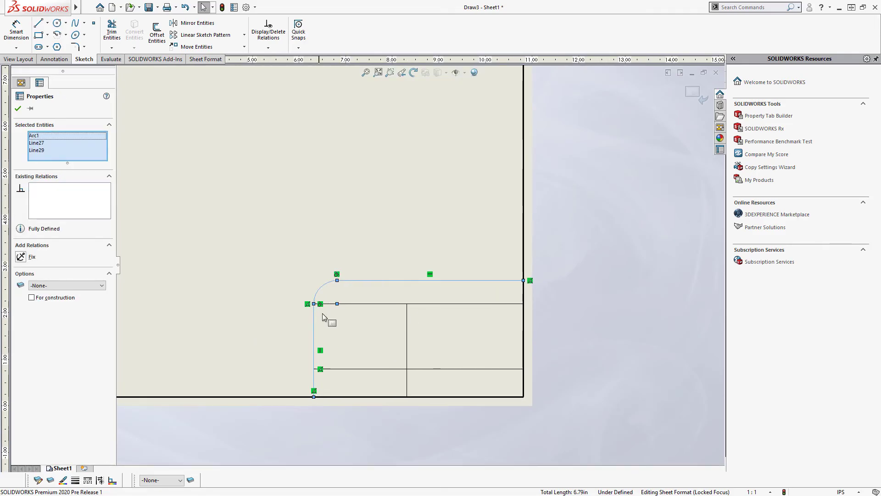
click(74, 480)
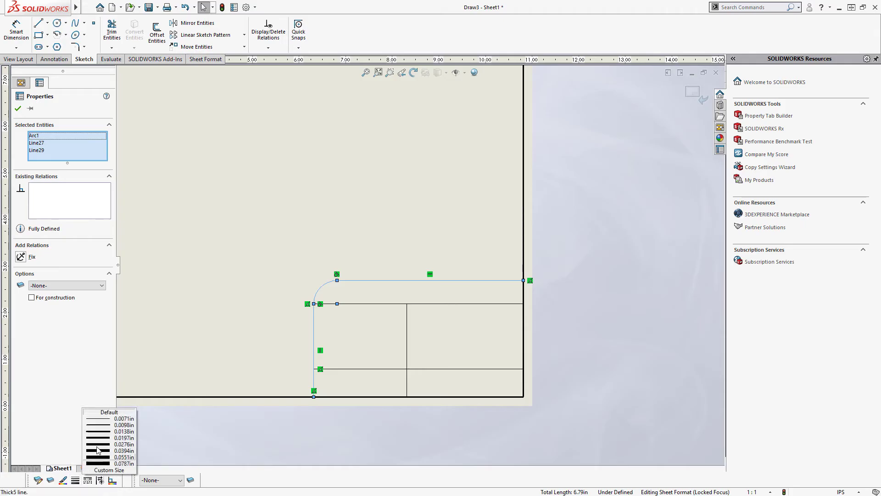
click(111, 437)
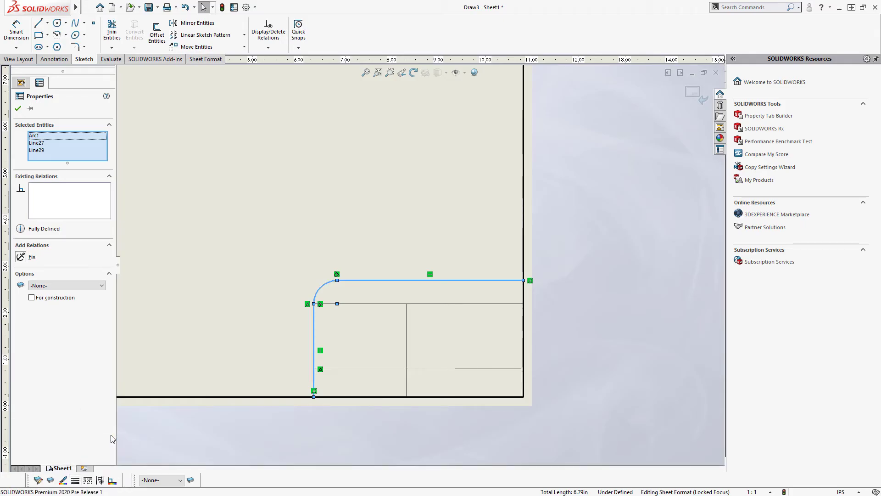
click(75, 480)
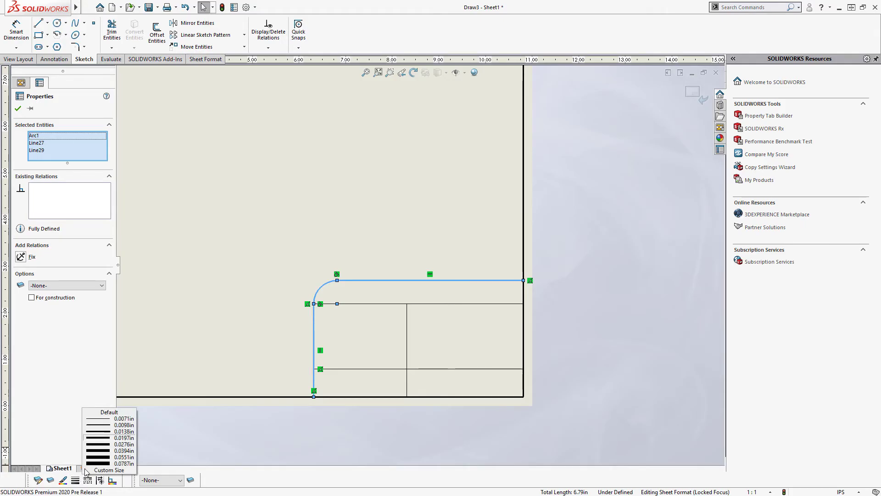
click(110, 412)
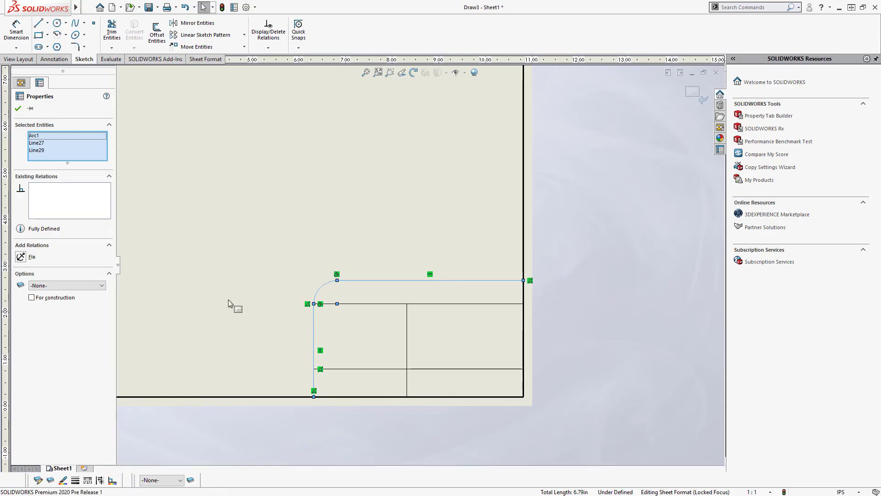
click(261, 256)
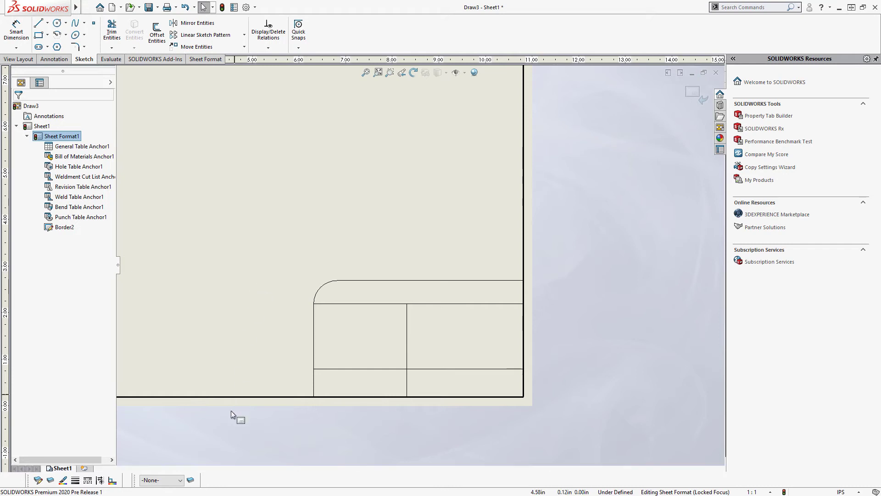
Create a new drawing layer named TBLOCK
click(170, 480)
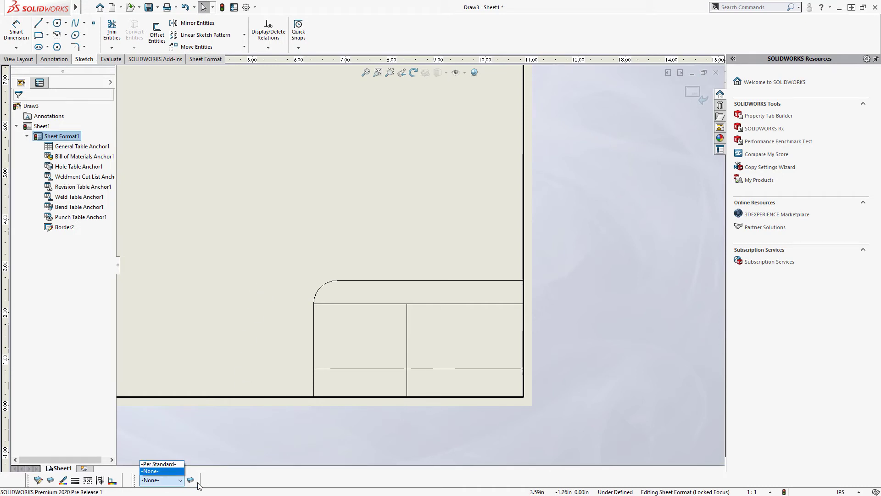
click(169, 480)
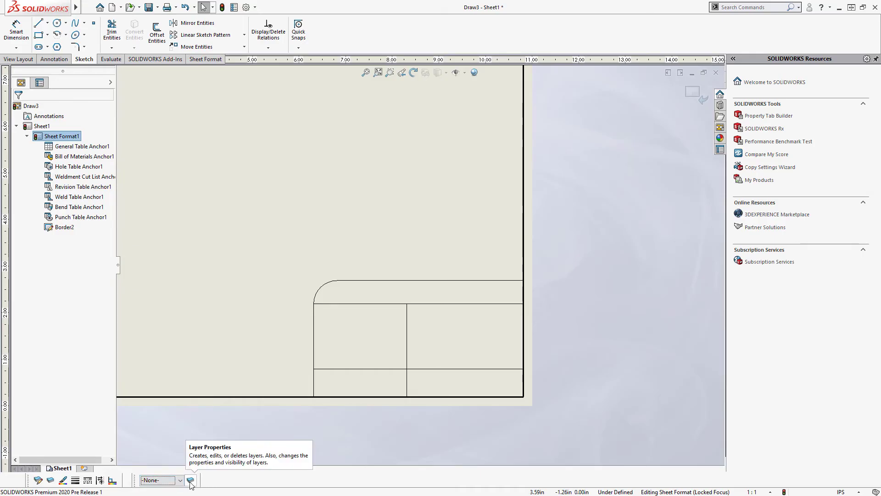
click(191, 481)
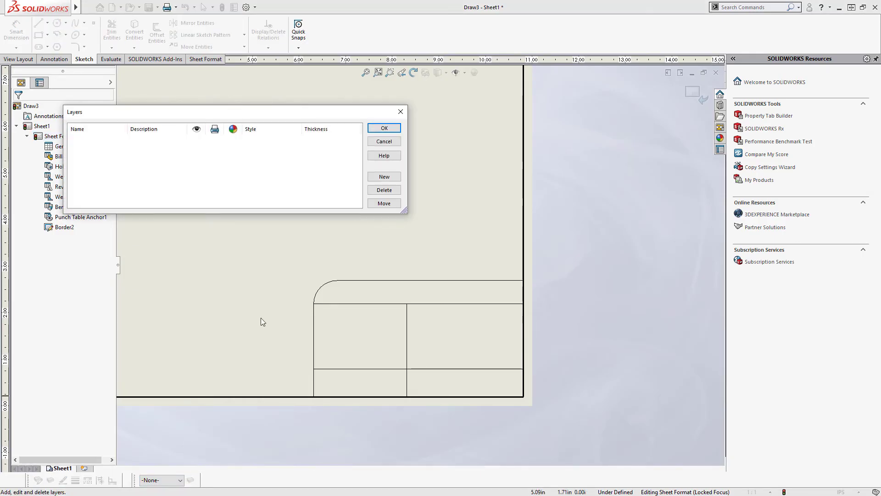
click(382, 178)
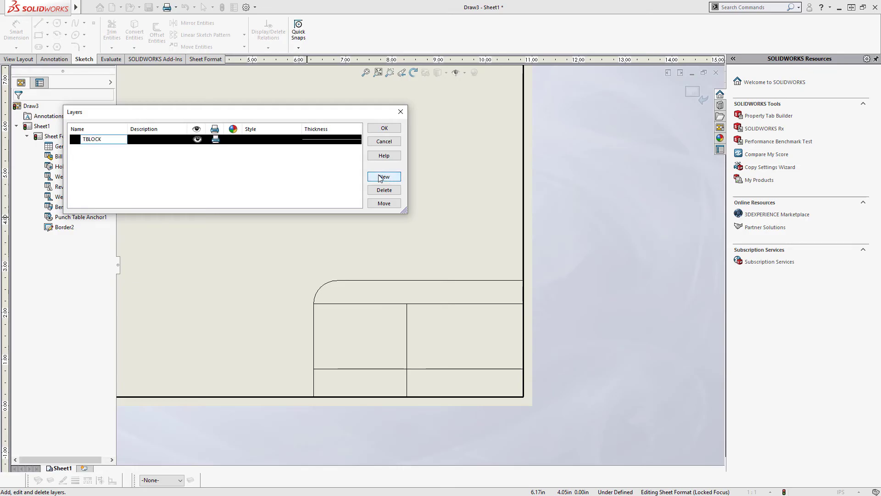
click(299, 158)
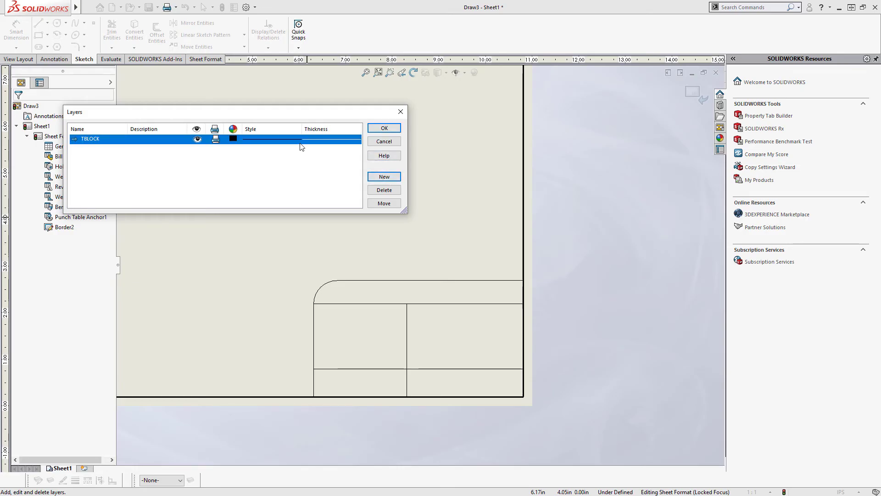
Set the TBLOCK layer's line thickness to 0.0197in and accept the layer settings
click(356, 139)
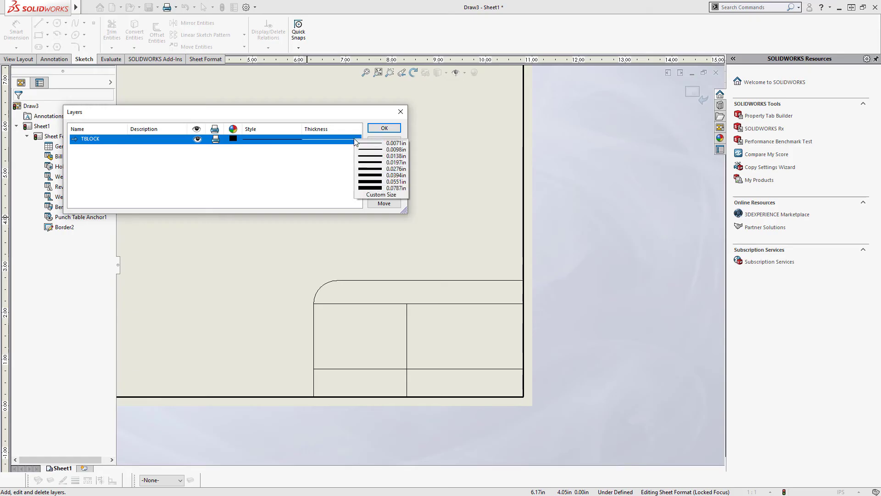
click(376, 163)
click(333, 163)
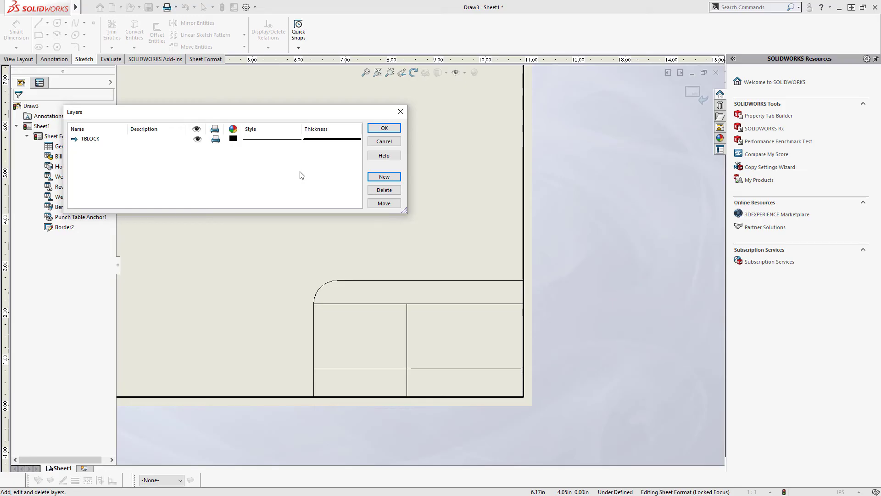
drag(268, 116, 270, 141)
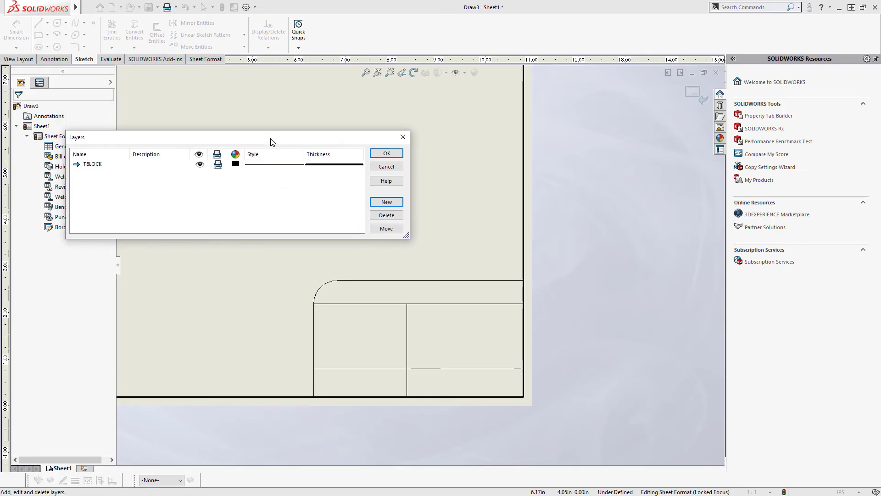
click(387, 154)
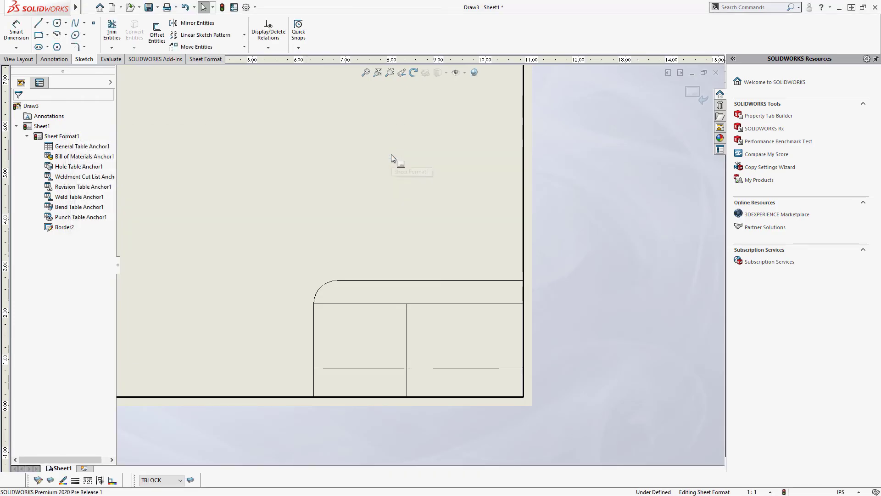
Assign all the title block's lines and its corner arc to the TBLOCK layer
drag(285, 270, 570, 432)
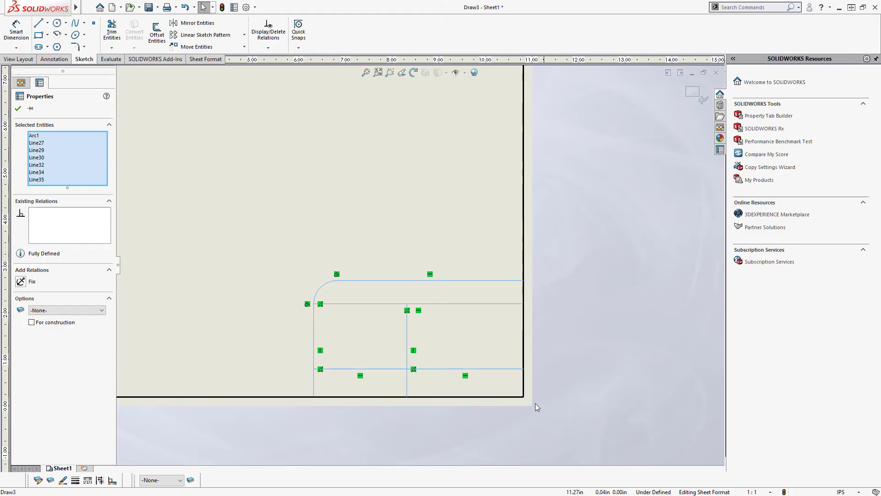
click(167, 480)
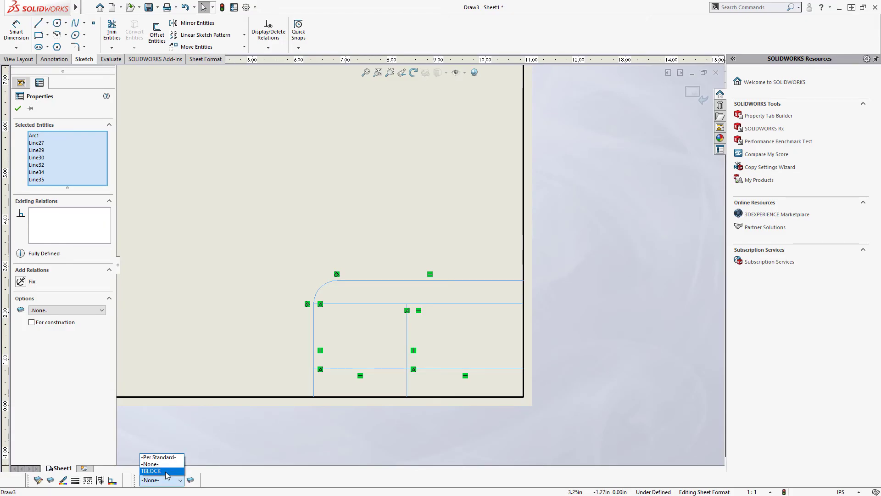
click(162, 471)
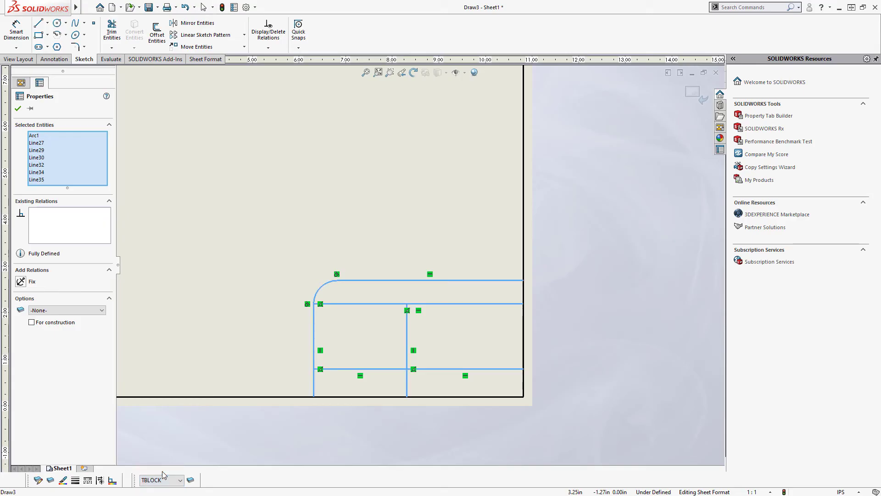
key(Escape)
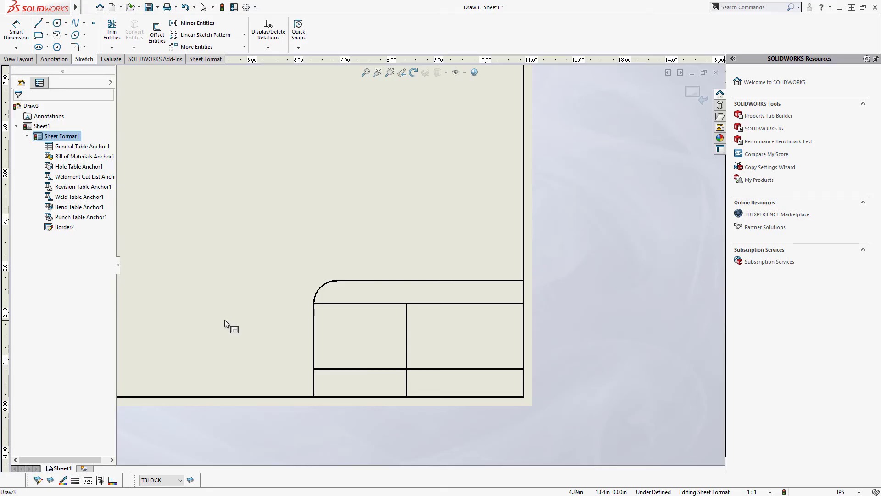
Save the drawing as WIP-SHEETFORMAT in the Drawing folder
key(f)
scroll(324, 193, up, 1)
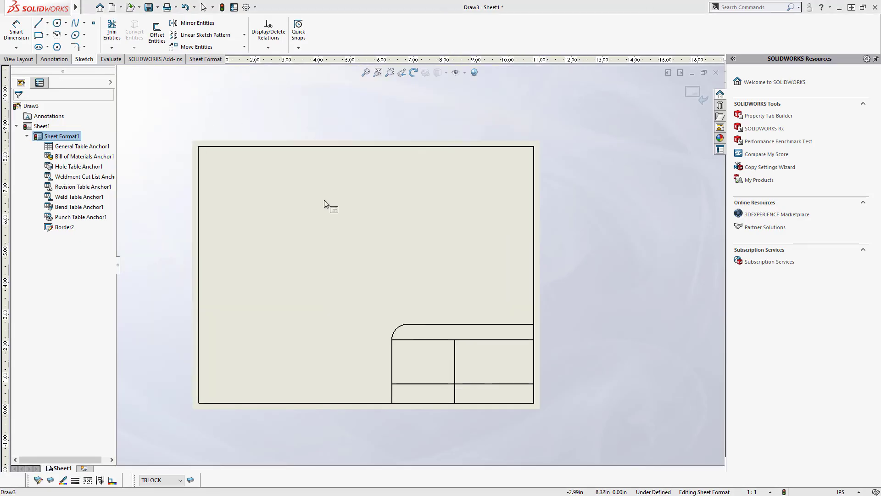
click(150, 7)
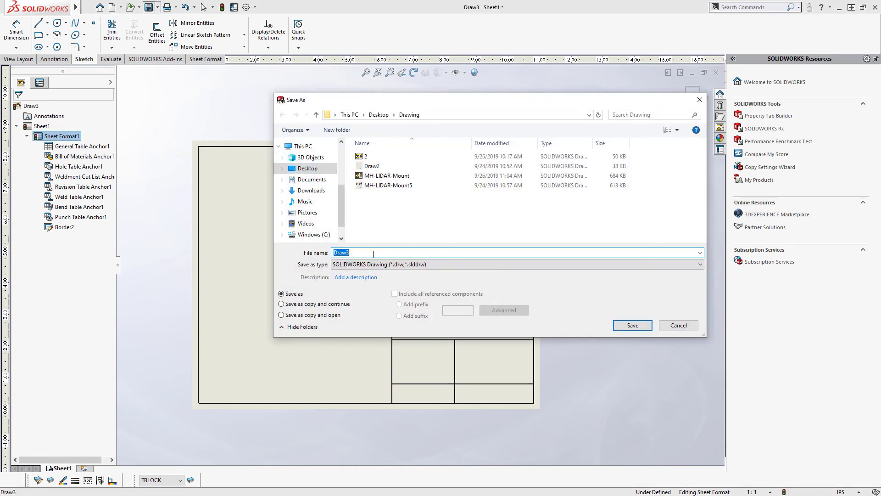
text(WIP-SHEETFORMAT)
key(Return)
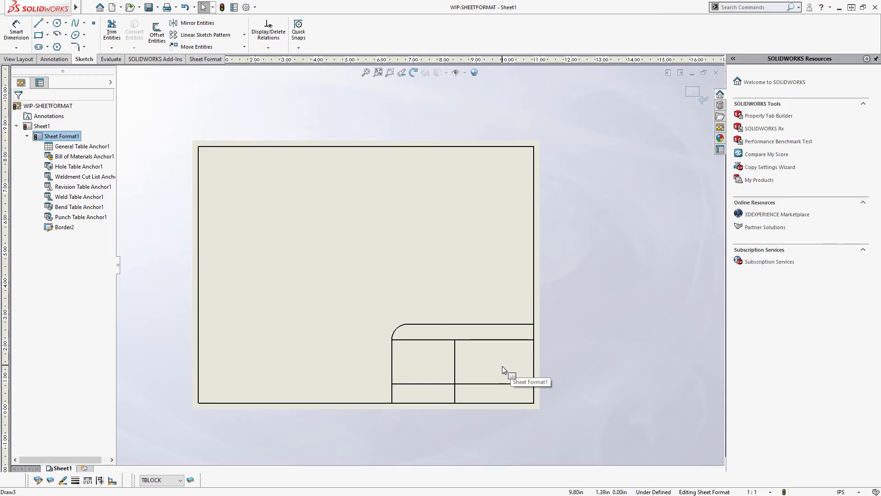
Place a note reading HAWK RIDGE SYSTEMS in the title block's top band
scroll(490, 373, up, 4)
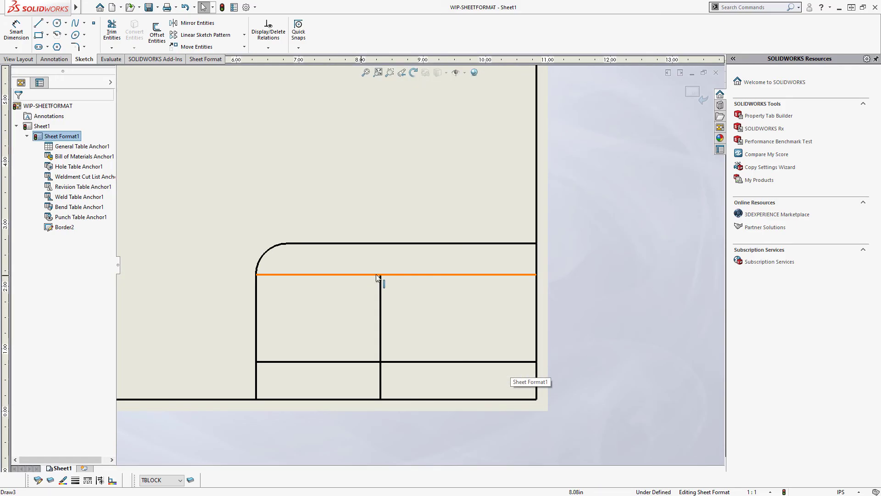
click(54, 59)
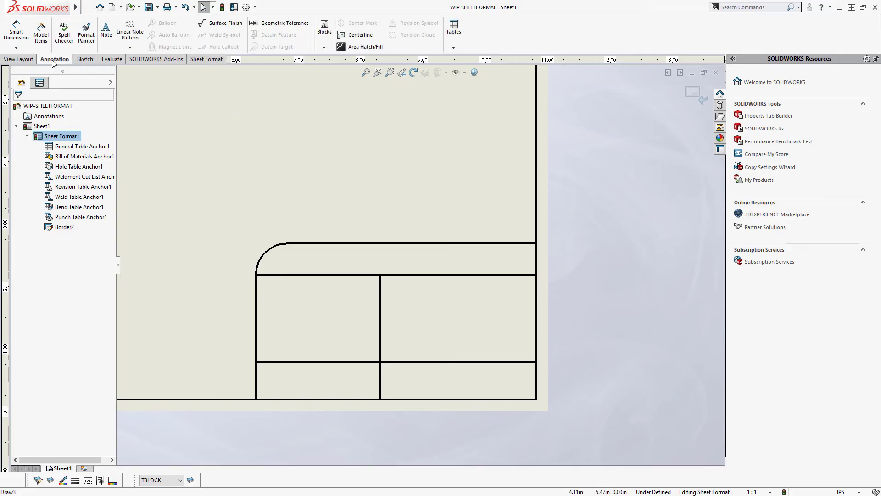
click(107, 38)
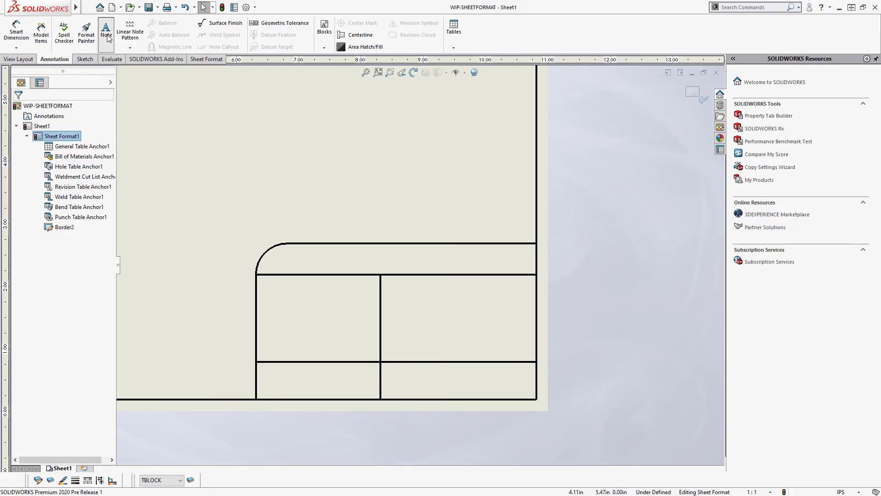
click(338, 258)
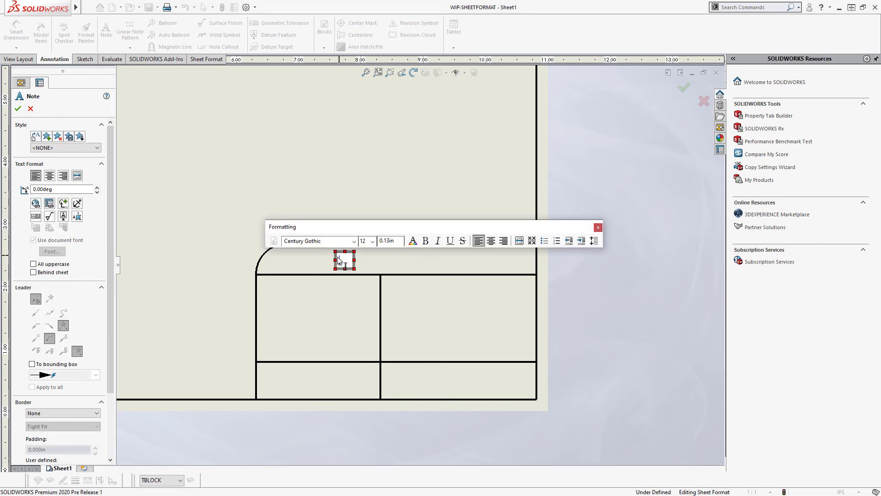
text(HAWK RIDGE S)
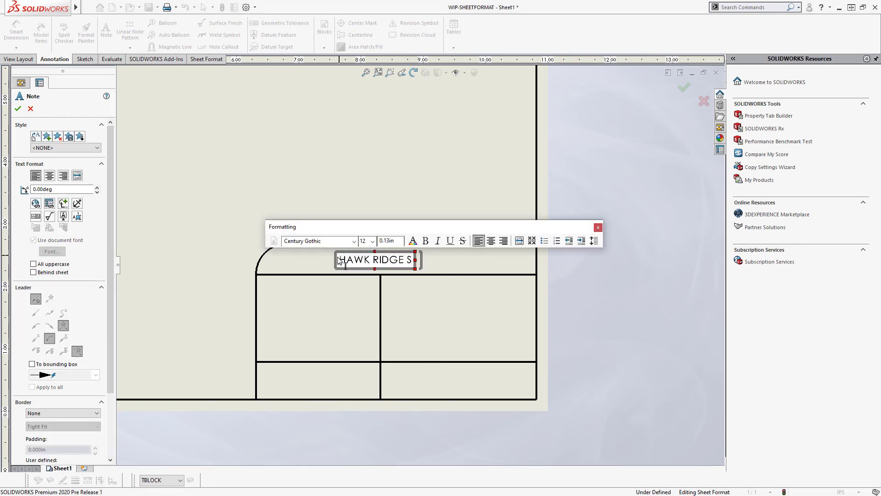
text(YSTEMS)
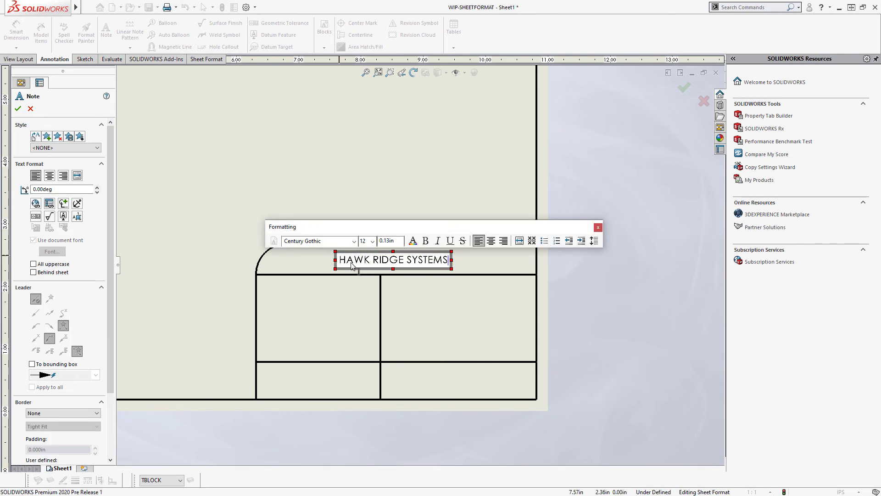
Make the HAWK RIDGE SYSTEMS note bold, increase its font size, and finish the note
drag(404, 264, 339, 263)
key(ctrl+a)
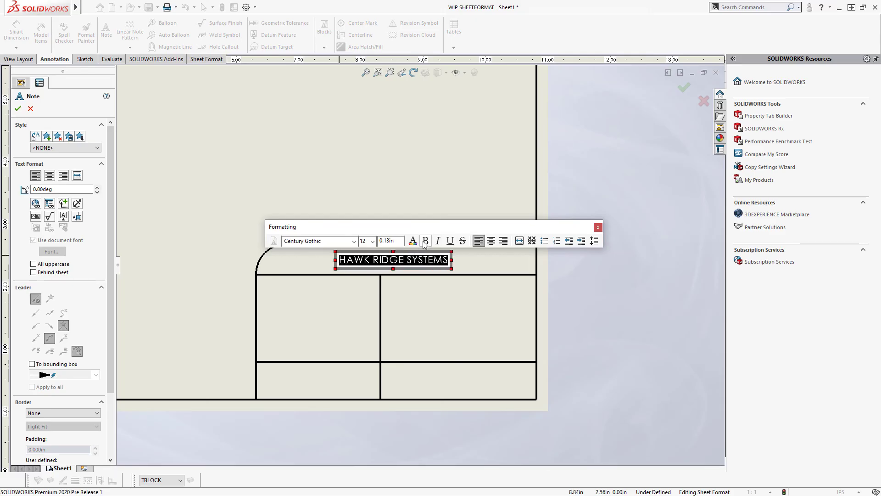
click(425, 241)
click(404, 264)
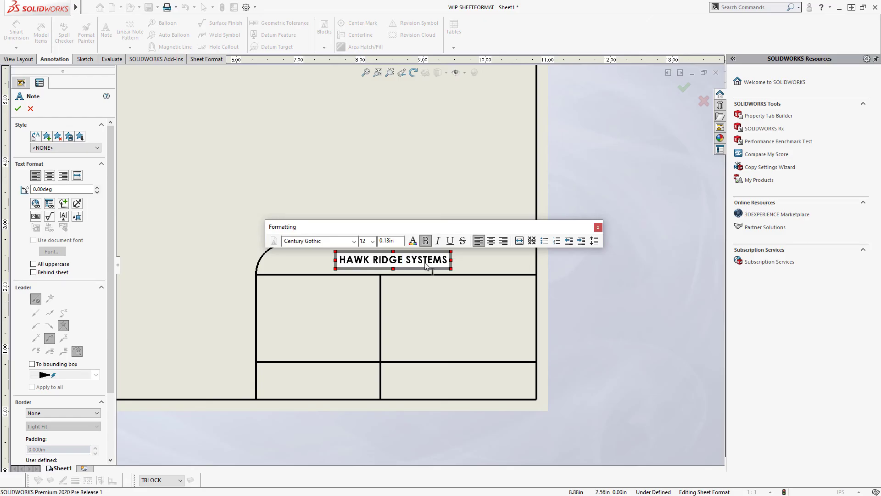
key(ctrl+a)
click(372, 241)
click(369, 284)
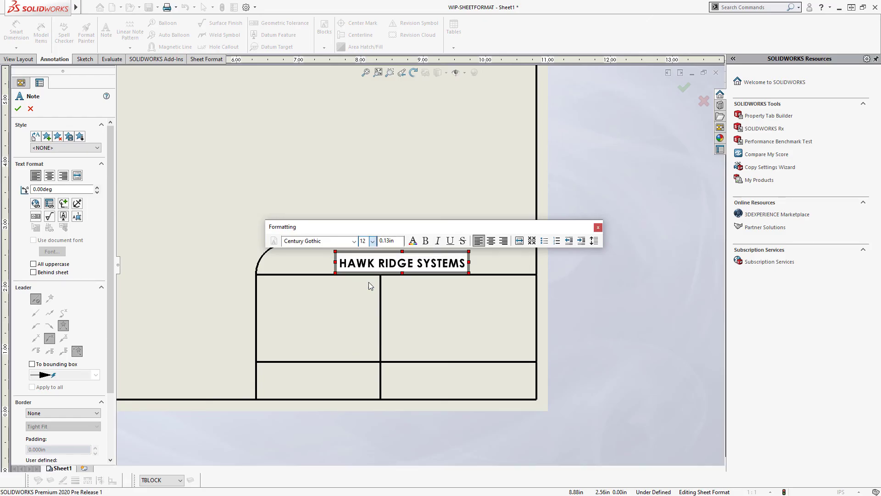
click(381, 178)
key(Escape)
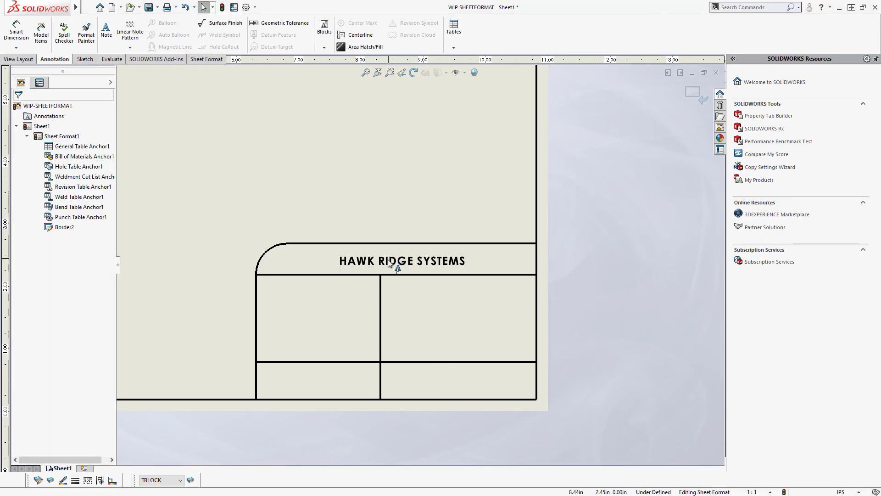
Move the HAWK RIDGE SYSTEMS note to the centre of the title block's top band
click(386, 261)
drag(385, 263, 382, 262)
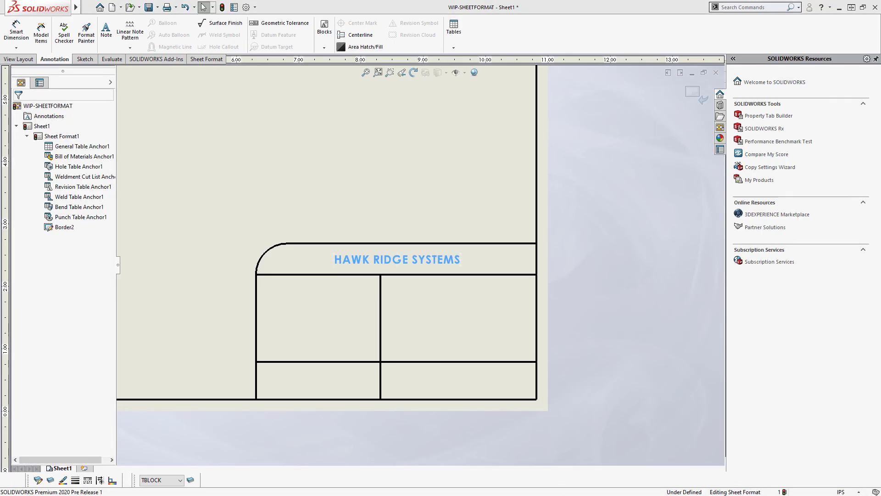
click(367, 188)
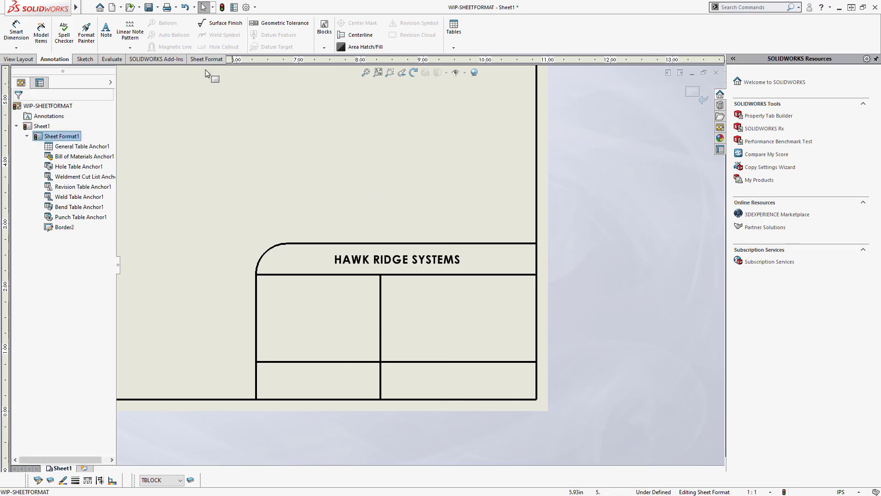
Add the note "NOTE: ALL TOLERANCES +/- .005" UNLESS OTHERWISE STATED" in the title block's left middle cell, wrapped to fit
click(110, 30)
click(265, 289)
text(NOTE:)
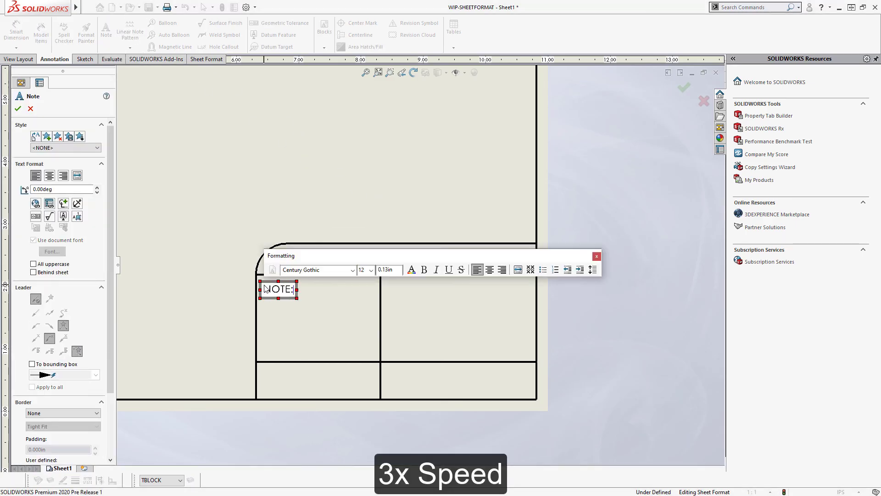
key(Return)
text(ALL TOLERANCES +/- .005" UNLESS OTHERWISE STATED)
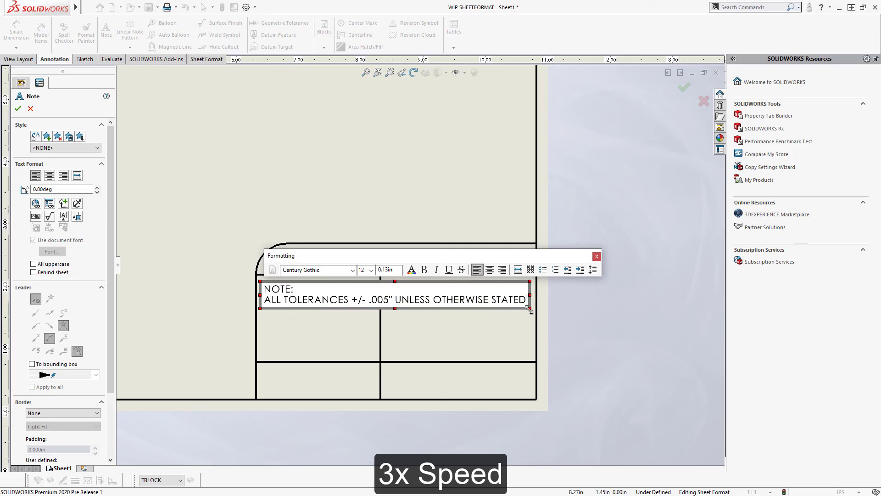
drag(530, 309, 368, 351)
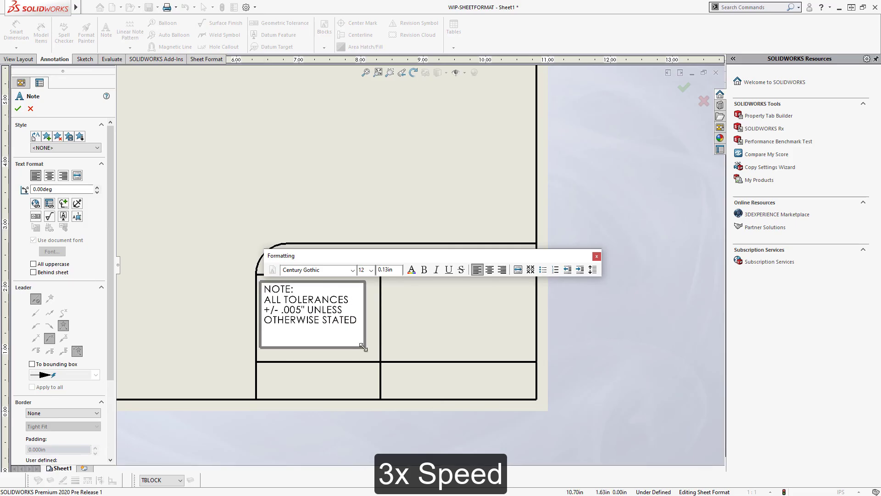
click(409, 299)
Add the notes PART NO: and DESCRIPTION: one below the other in the title block's right middle cell
click(389, 289)
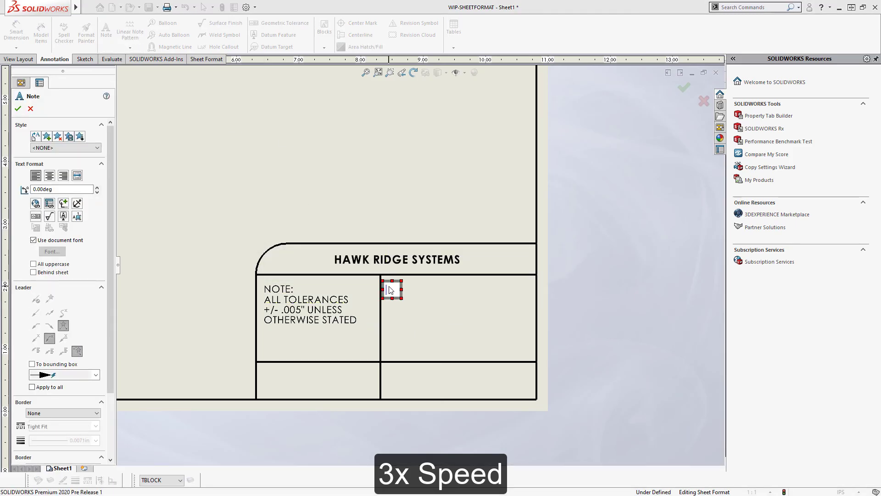
text(PART NO:)
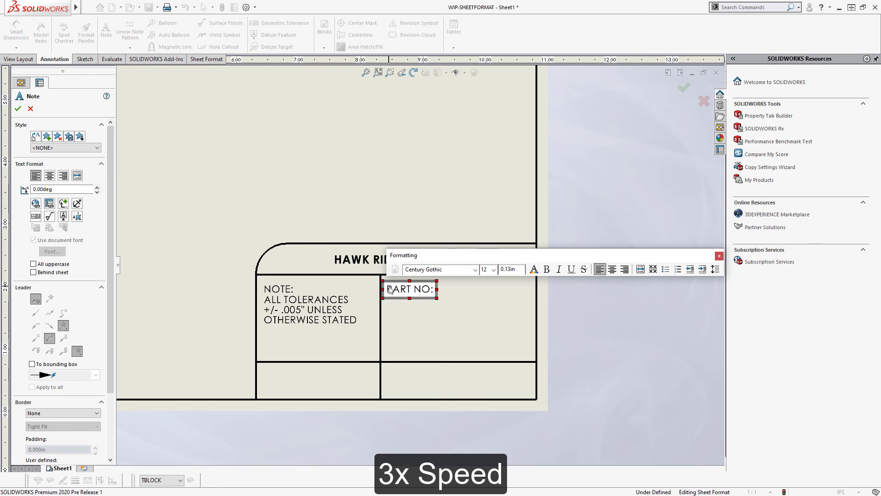
click(392, 310)
click(396, 308)
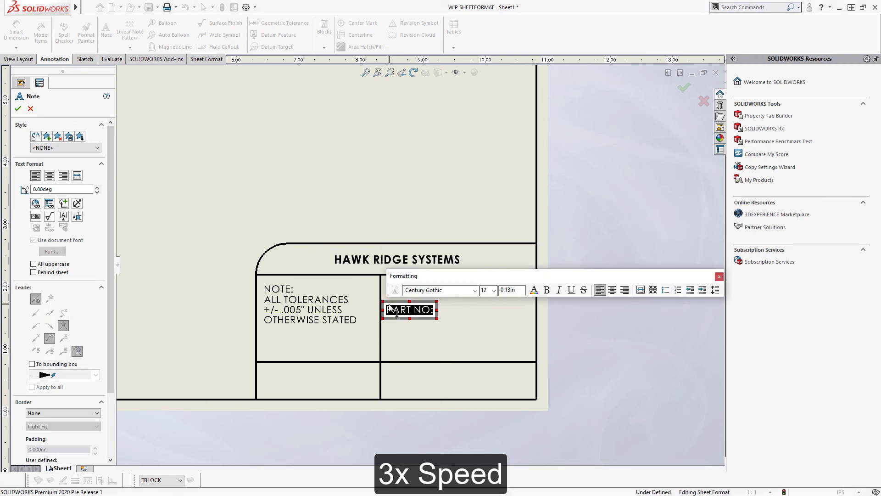
text(DESCRIPTION:)
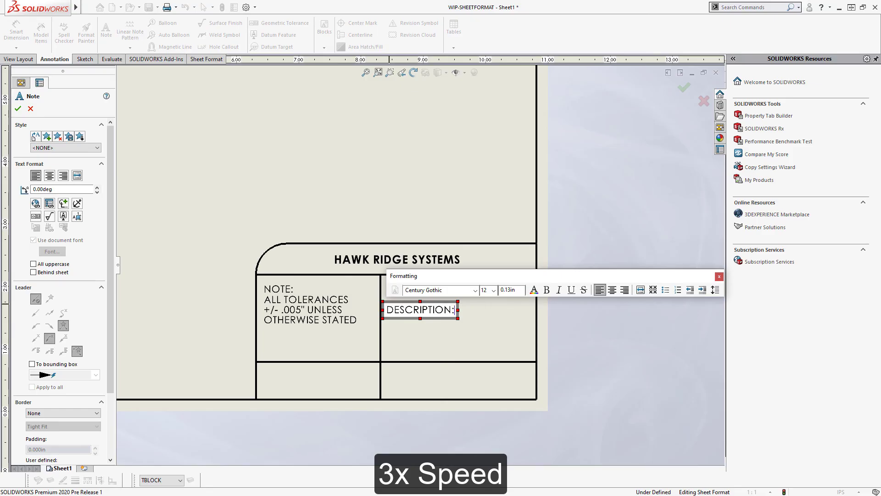
Add the notes MATERIAL: and DATE: one below the other under DESCRIPTION: in the title block's right middle cell
click(403, 329)
click(389, 327)
text(MATERIAL:)
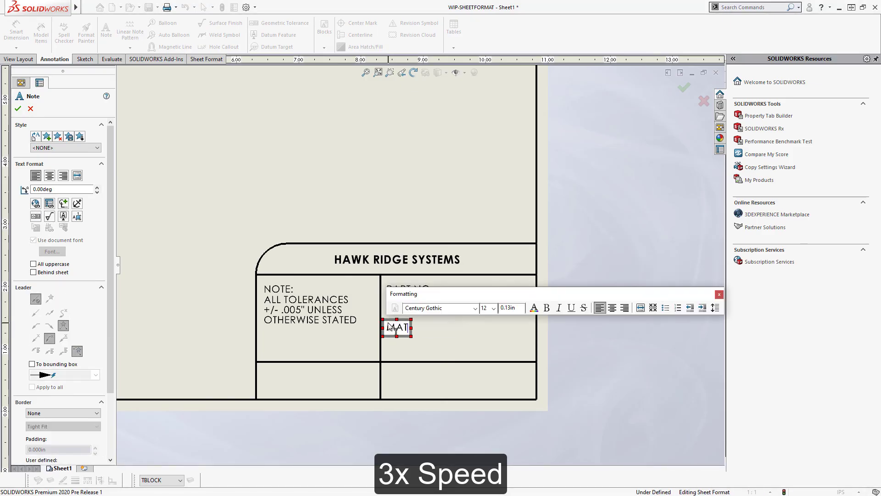
click(389, 342)
click(389, 345)
text(DATE")
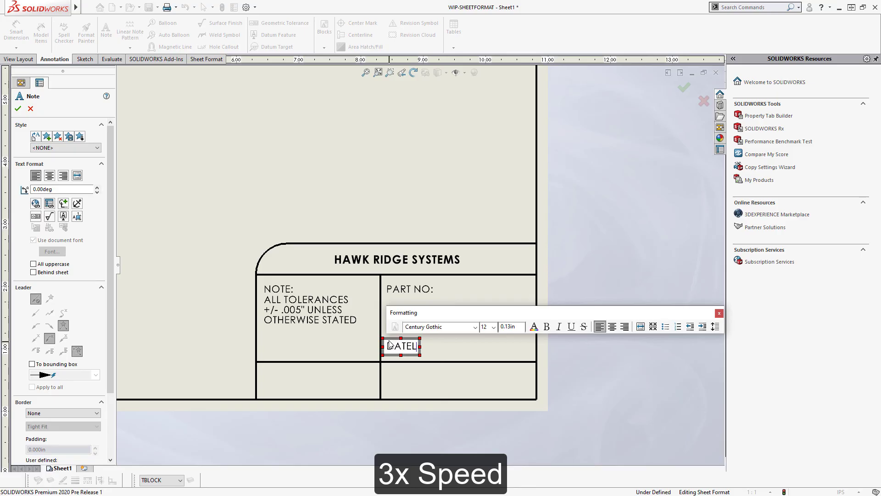
key(BackSpace)
text(:)
click(394, 345)
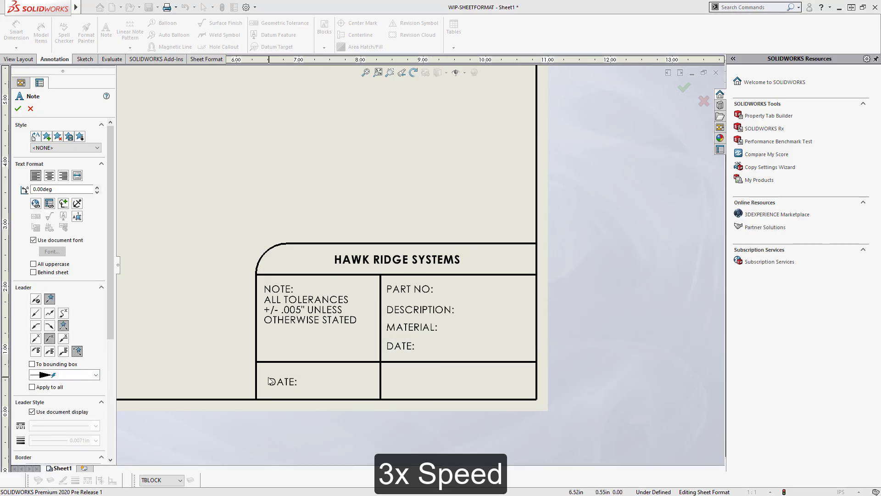
Add the note SHEET SCALE in the title block's lower left cell
click(271, 381)
text(SHEET SCALE)
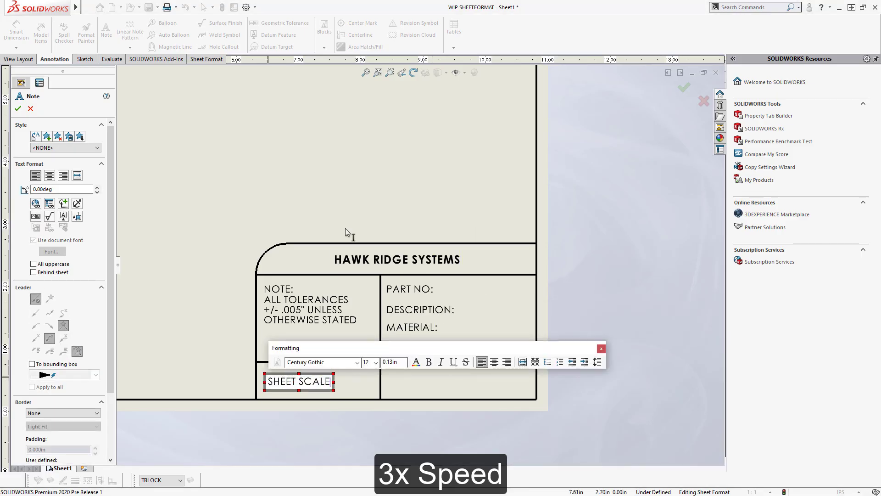
click(345, 228)
Add the separate notes SHEET and OF side by side in the title block's lower right cell and finish the Note command
click(391, 381)
text(SHEET)
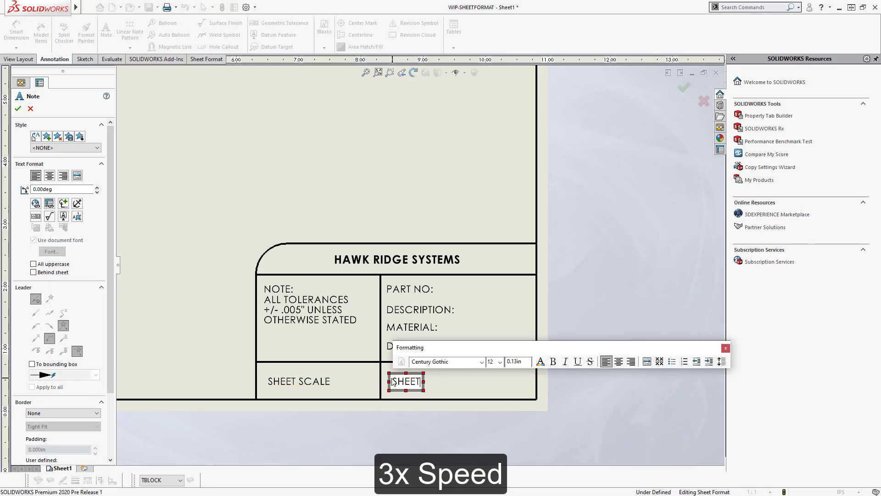
click(416, 216)
click(452, 381)
text(OF)
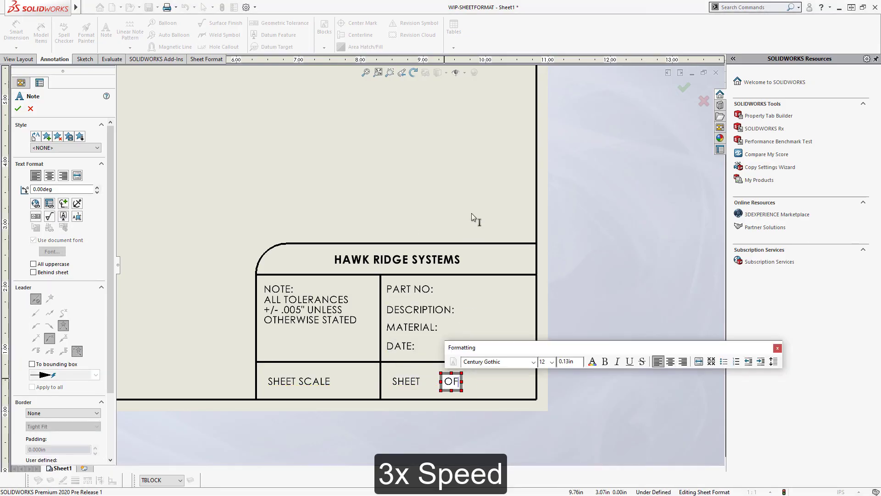
click(472, 213)
key(Escape)
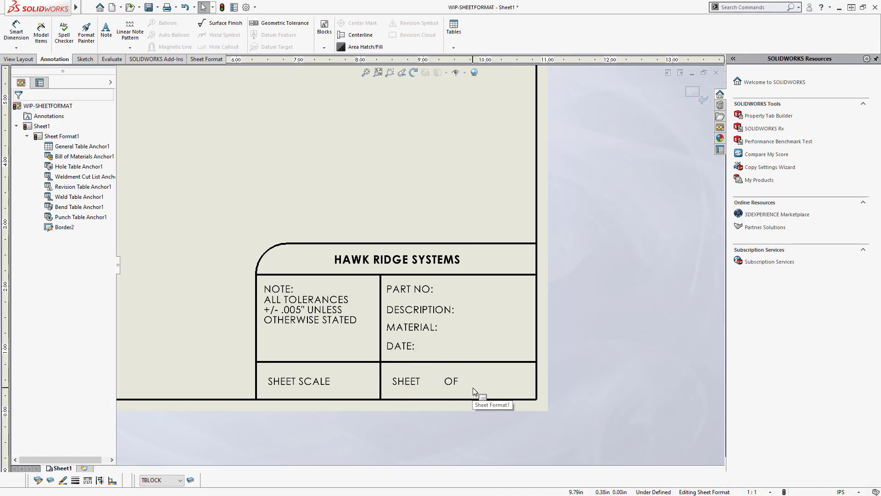
Nudge the MATERIAL: note slightly to the right and right-align the PART NO:, DESCRIPTION:, MATERIAL: and DATE: notes with each other
mouse_move(411, 328)
mouse_down()
mouse_move(404, 313)
mouse_move(418, 329)
mouse_up()
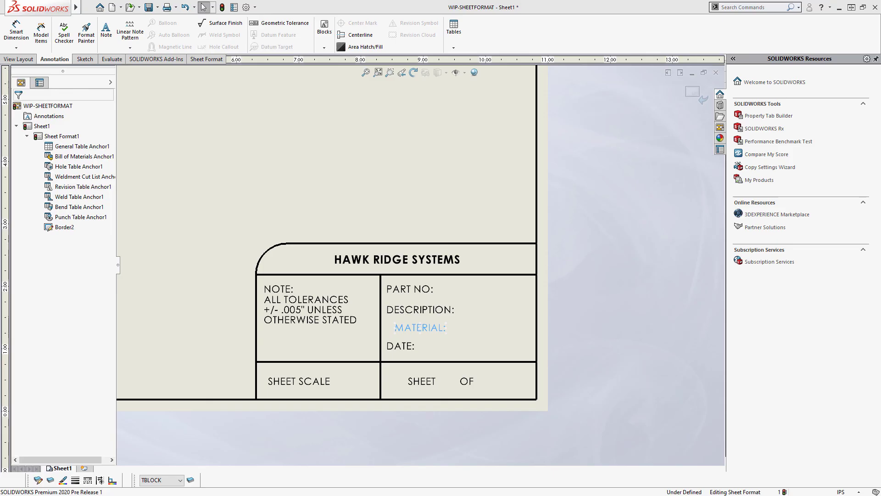
drag(469, 287, 397, 365)
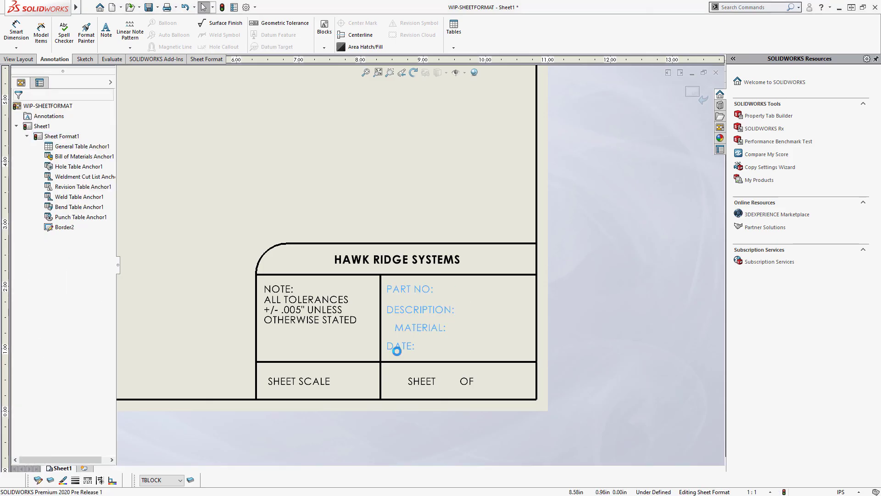
right_click(421, 296)
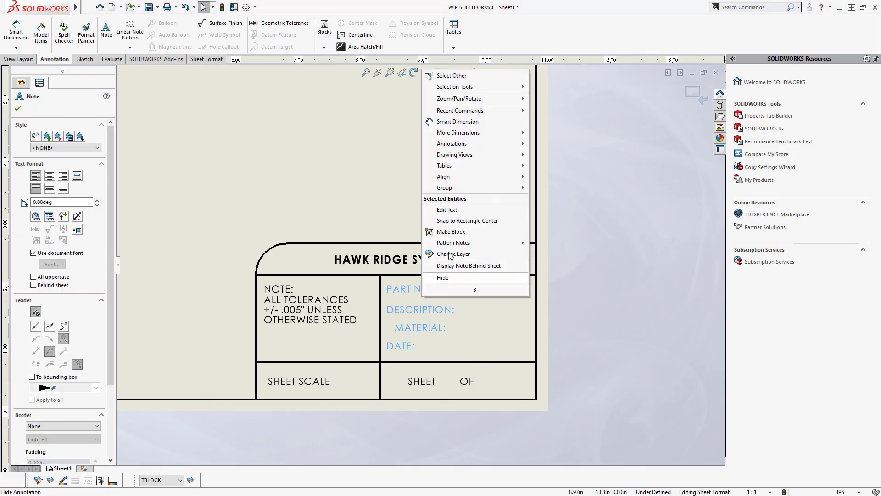
mouse_move(468, 183)
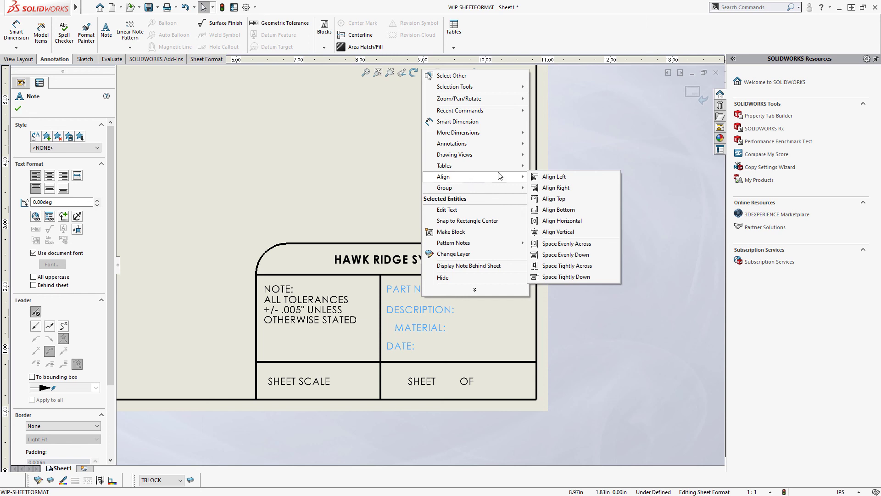
click(565, 189)
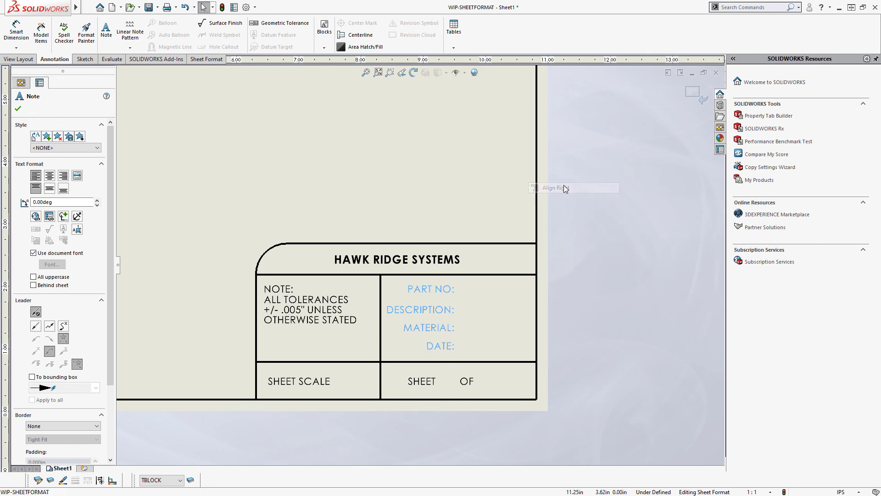
Space the four selected notes, PART NO: through DATE:, evenly down the cell
right_click(480, 293)
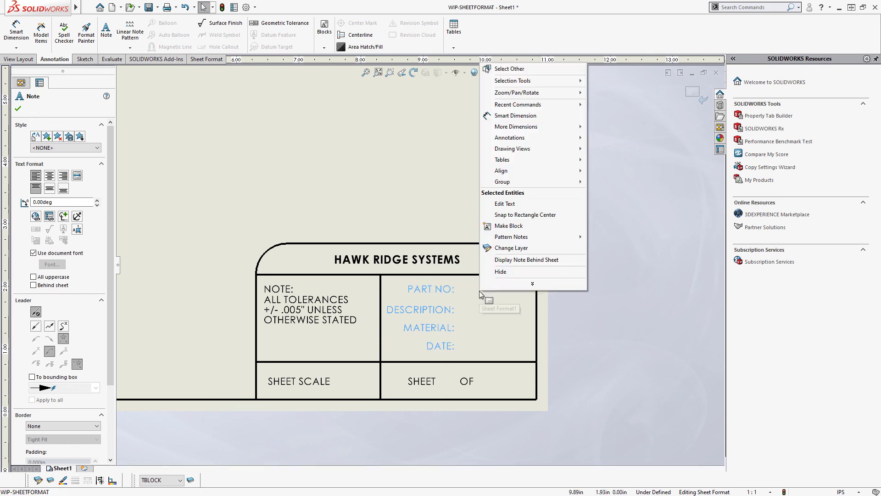
mouse_move(541, 170)
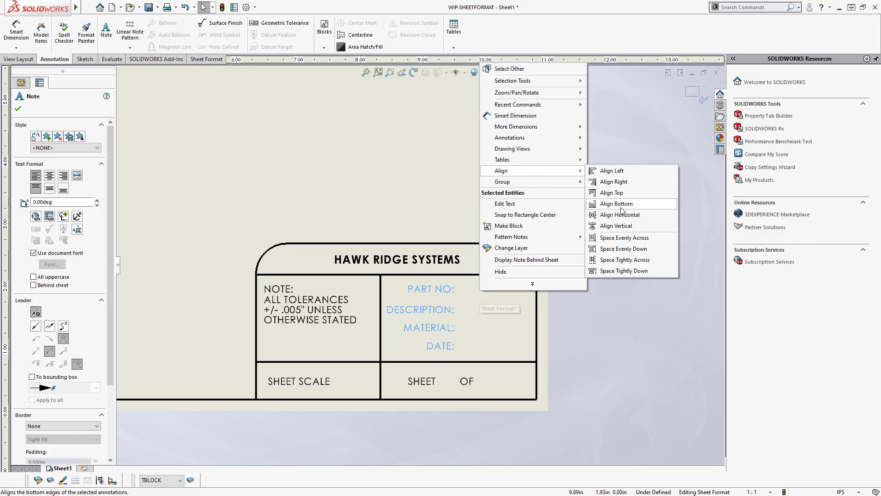
click(622, 250)
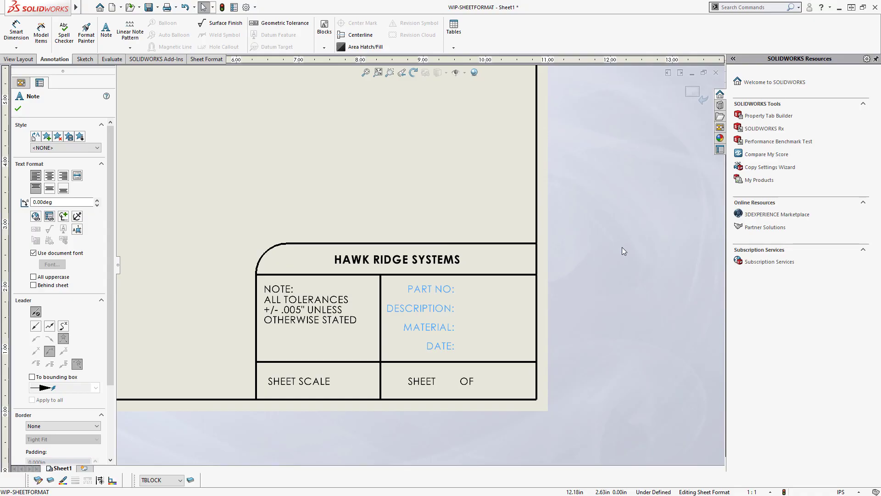